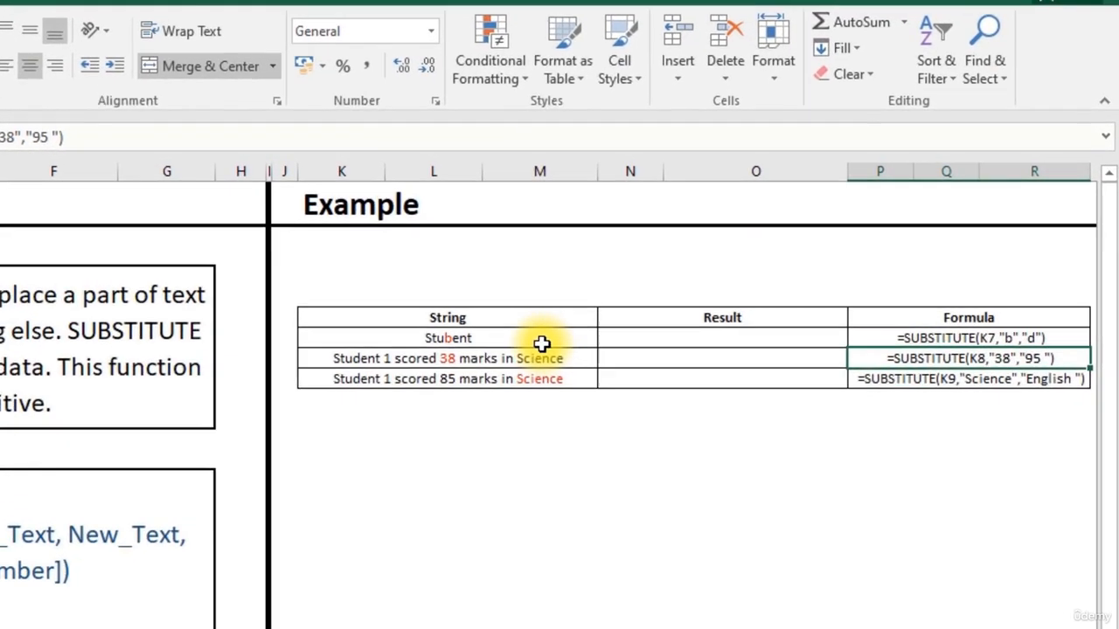
# Enter =SUBSTITUTE(K7,"b","d") in the Result cell of the "Stubent" row to replace the letter b with d.
pyautogui.click(533, 346)
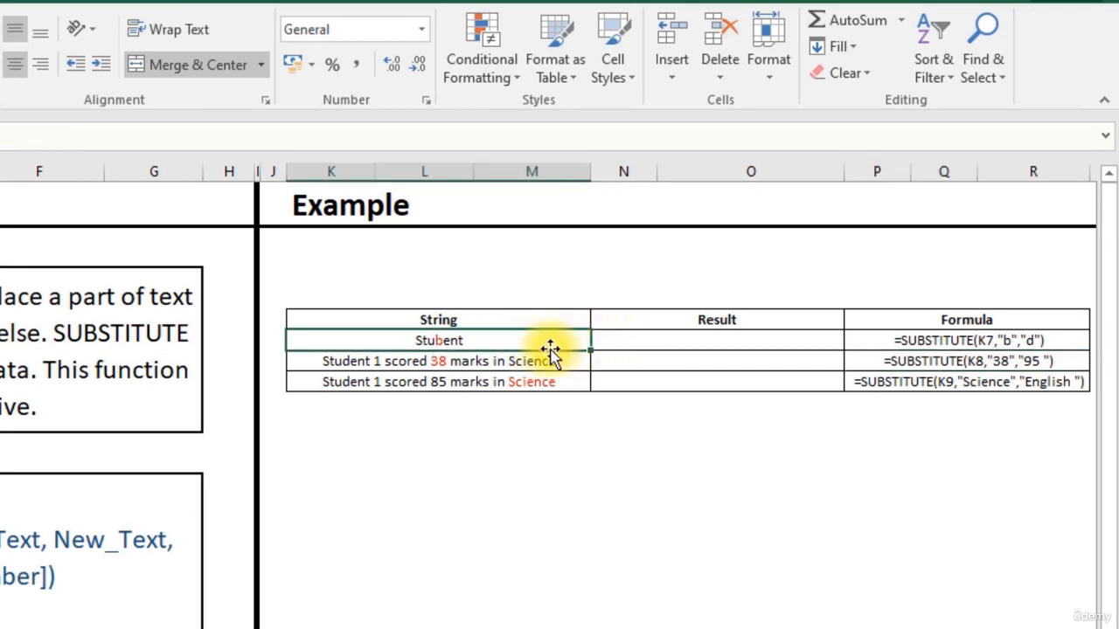
pyautogui.click(644, 353)
pyautogui.click(649, 341)
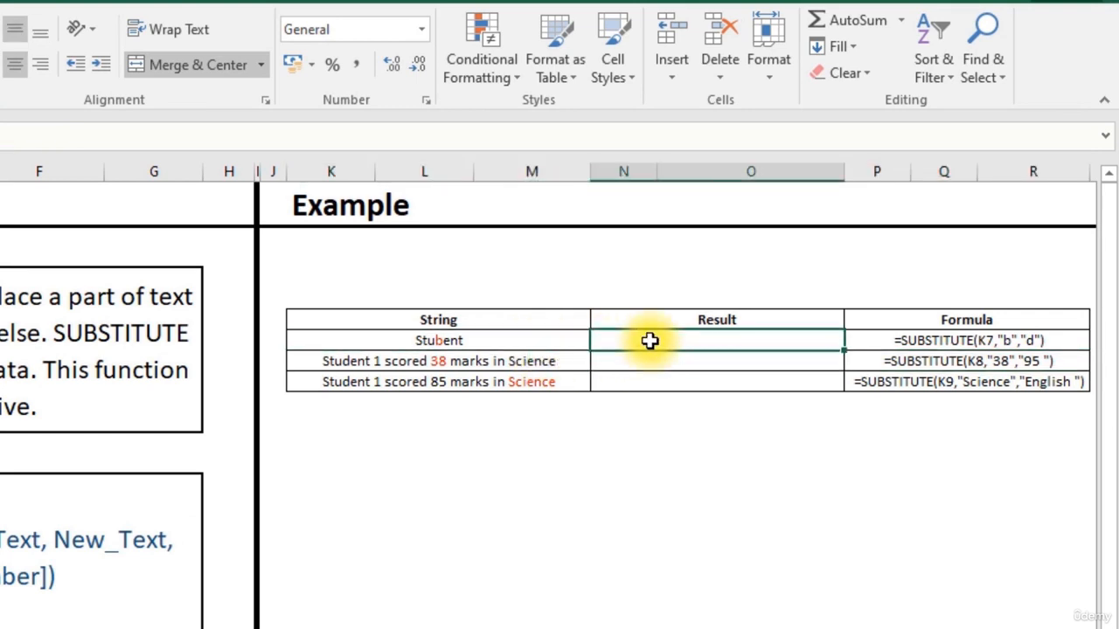
pyautogui.write('=')
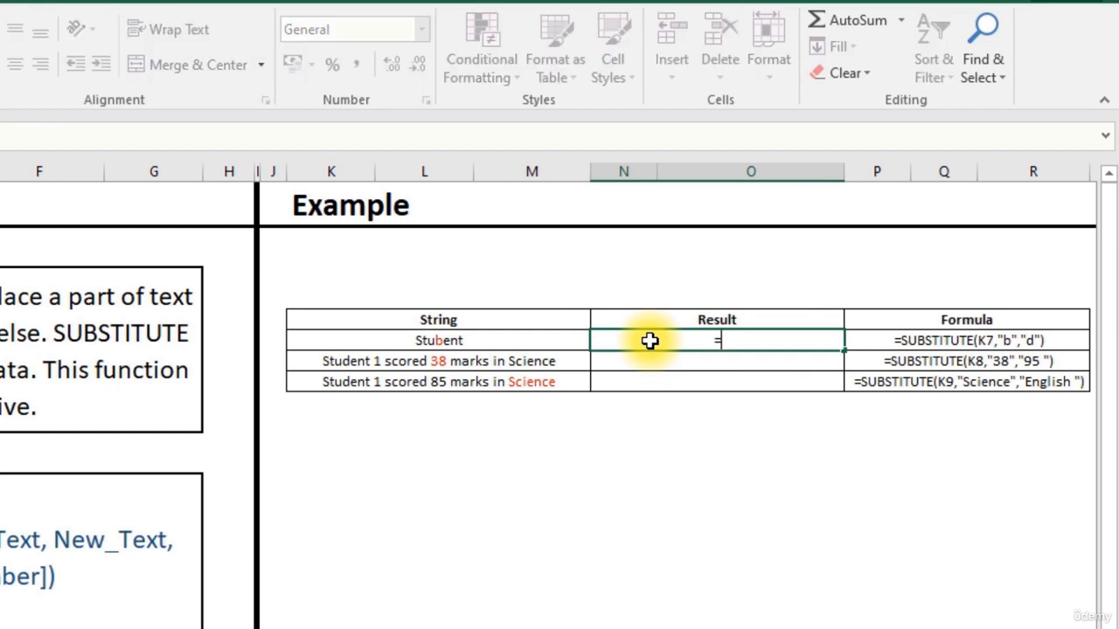
pyautogui.write('su')
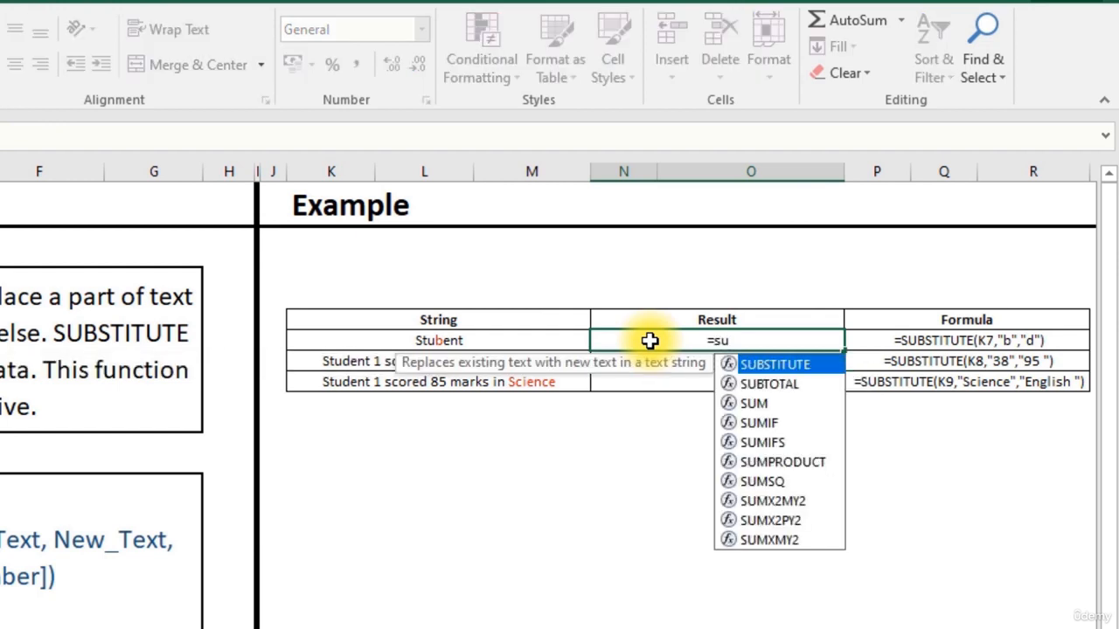
pyautogui.press('Tab')
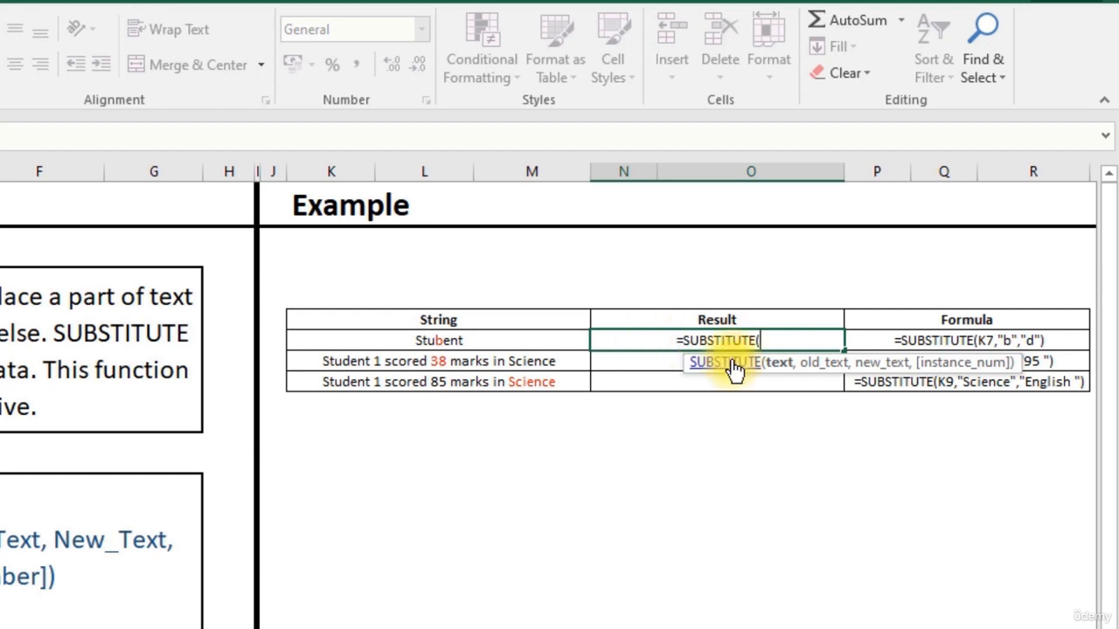
pyautogui.click(486, 341)
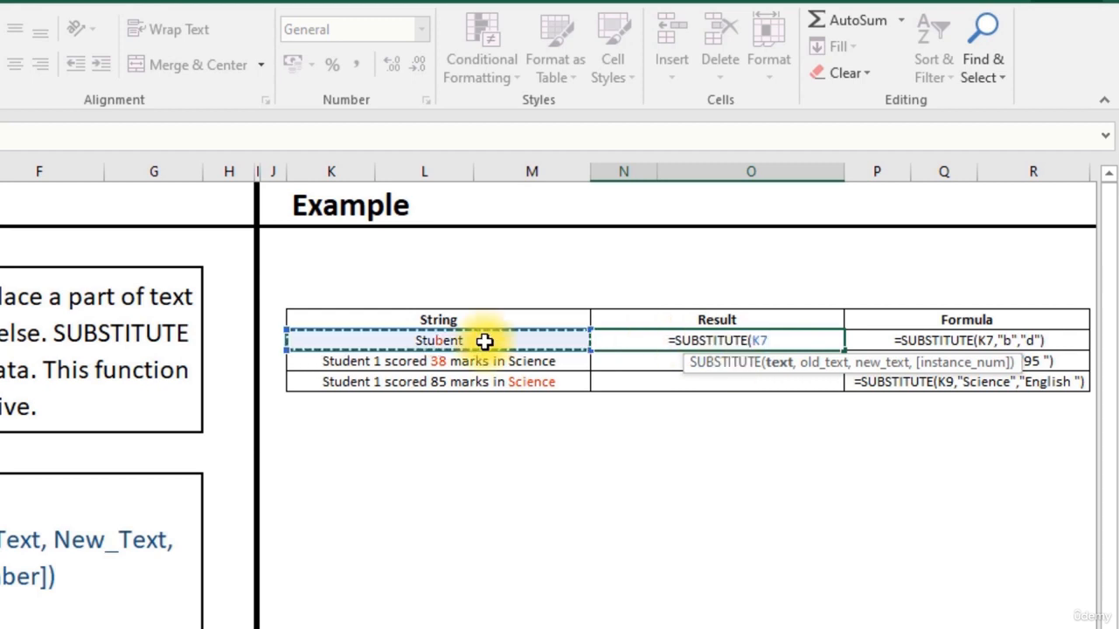
pyautogui.write(',')
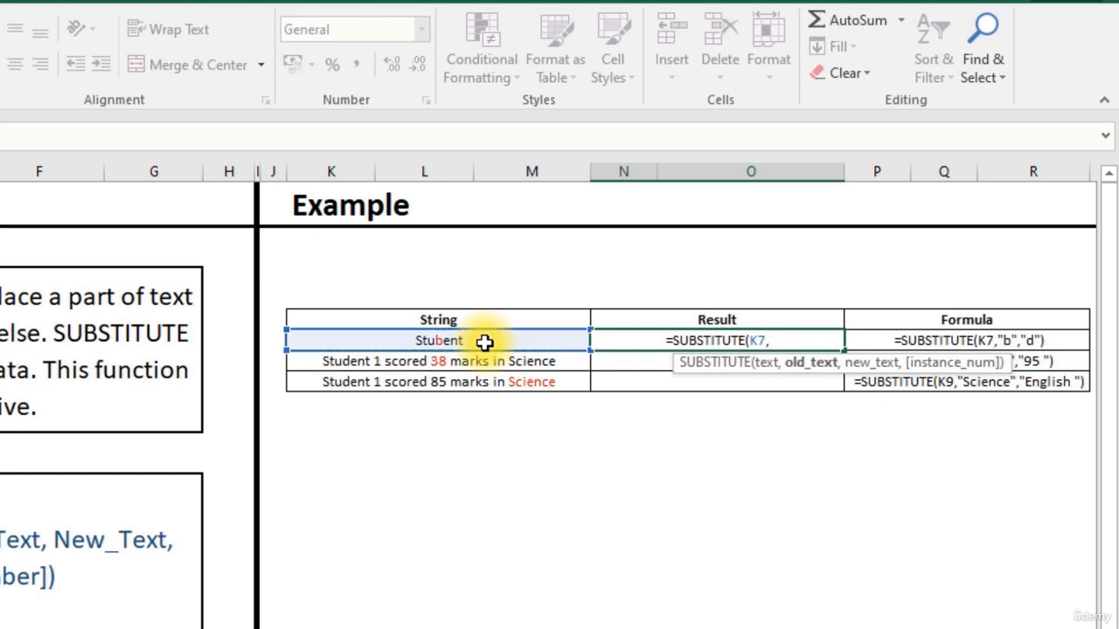
pyautogui.write('"b')
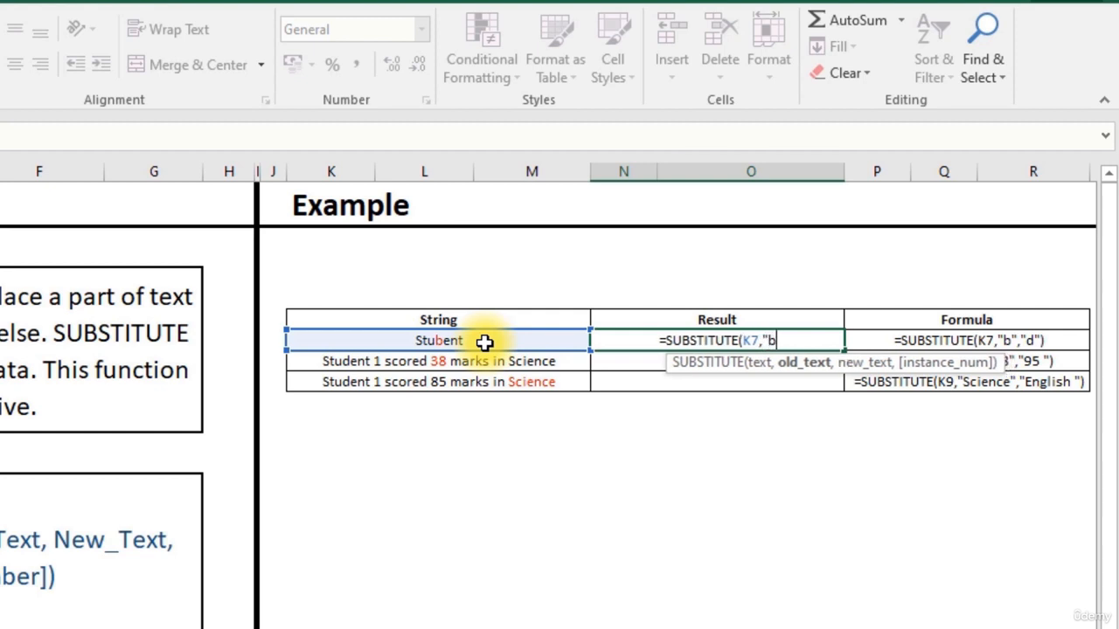
pyautogui.write('"')
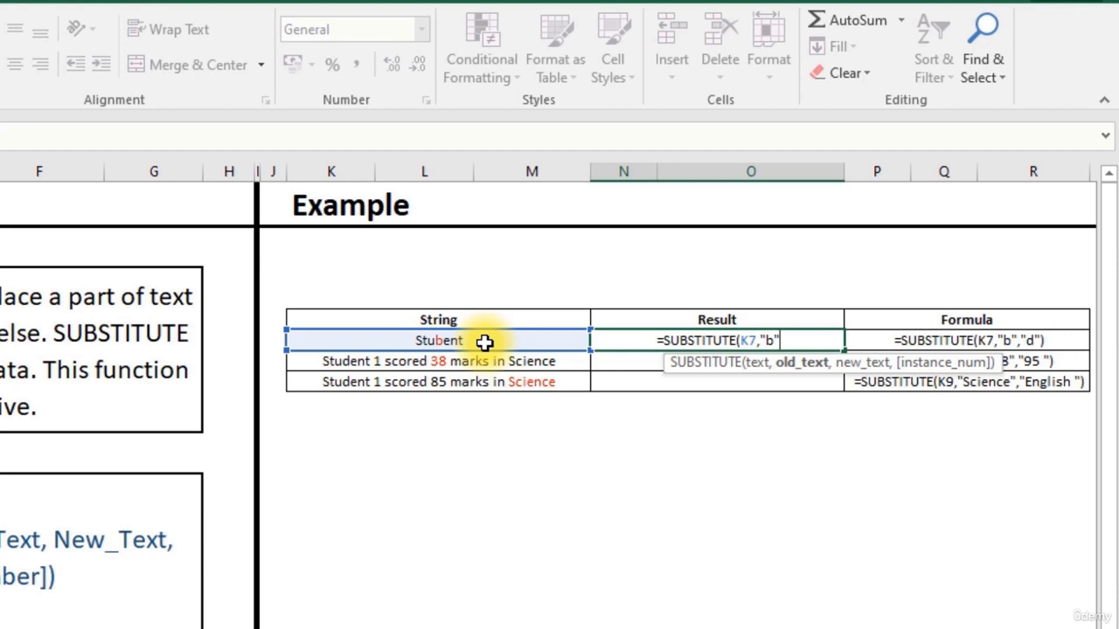
pyautogui.write(',')
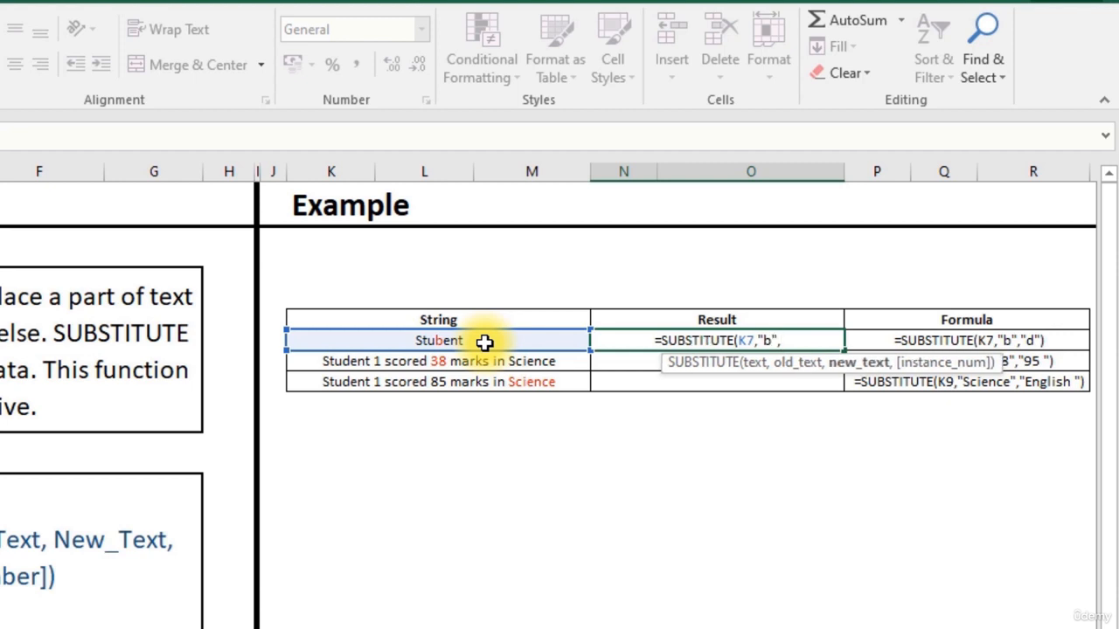
pyautogui.write('"')
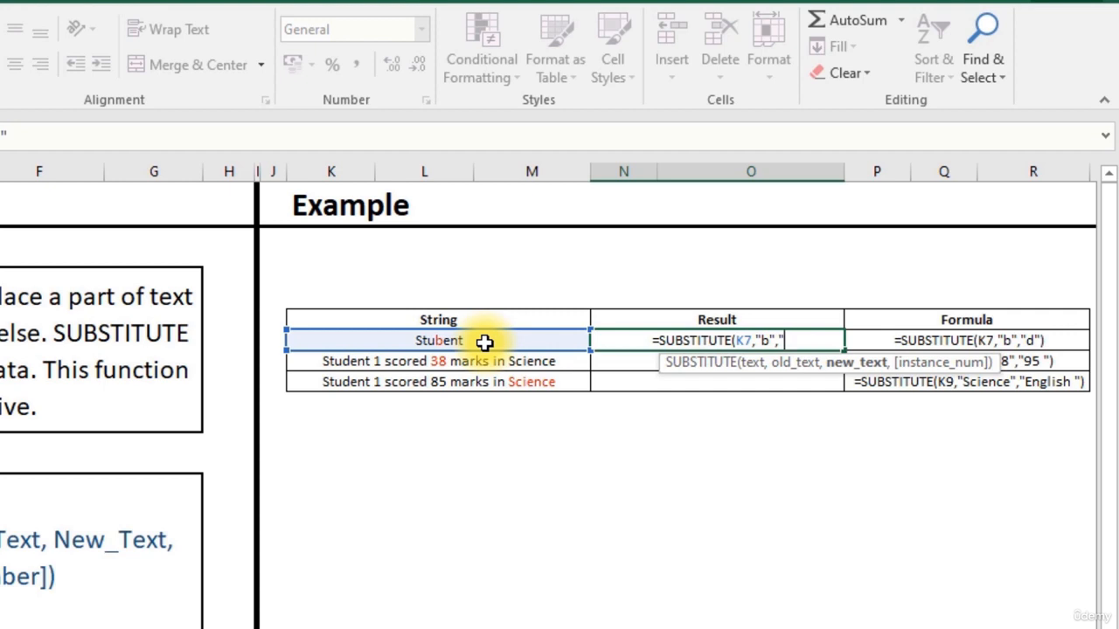
pyautogui.write('d"')
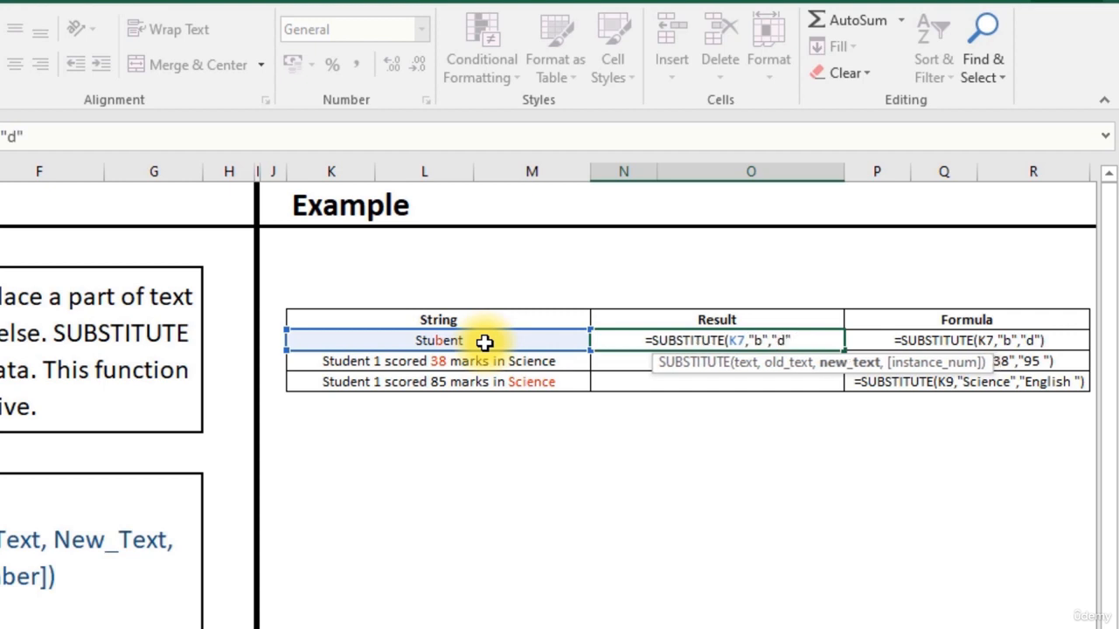
pyautogui.write(')')
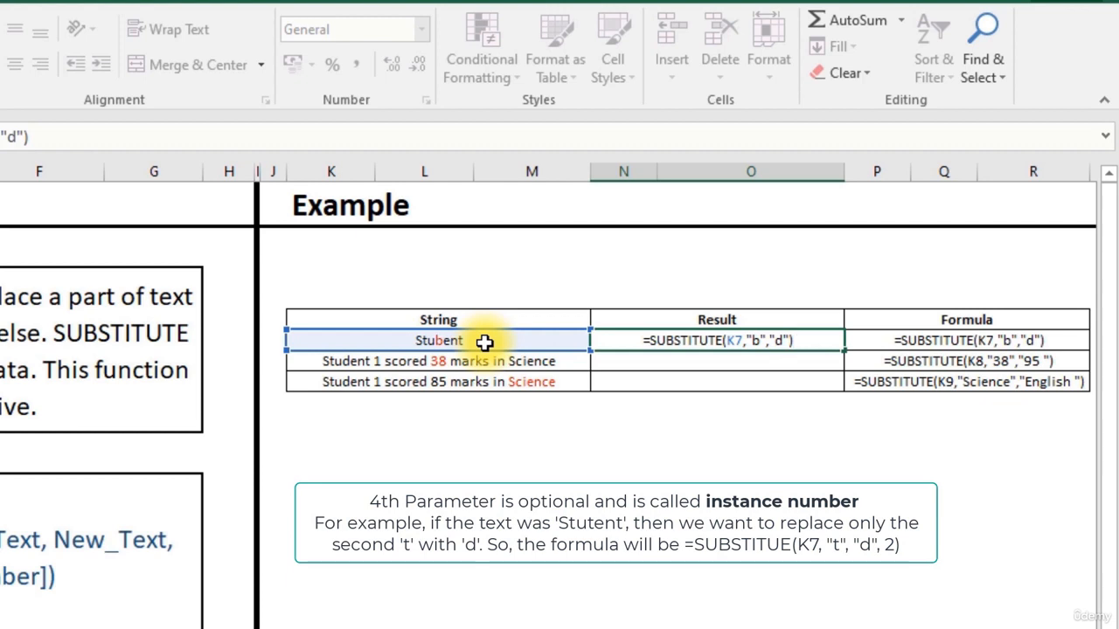
pyautogui.press('Return')
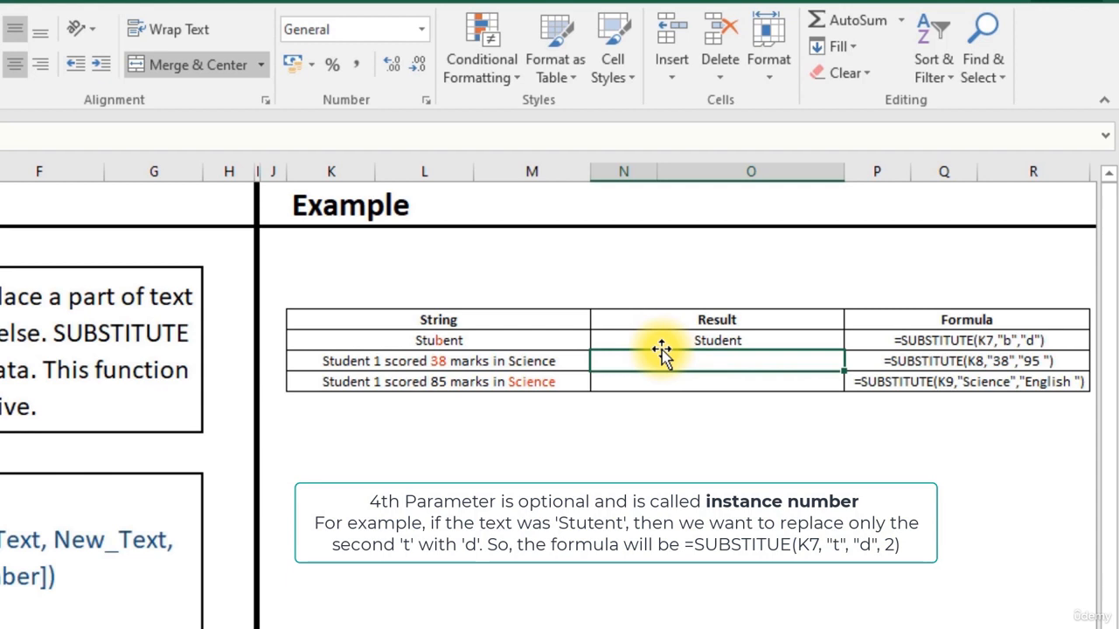
# Enter =SUBSTITUTE(K8,"38","95") in the second row's Result cell to replace the mark 38 with 95.
pyautogui.write('=')
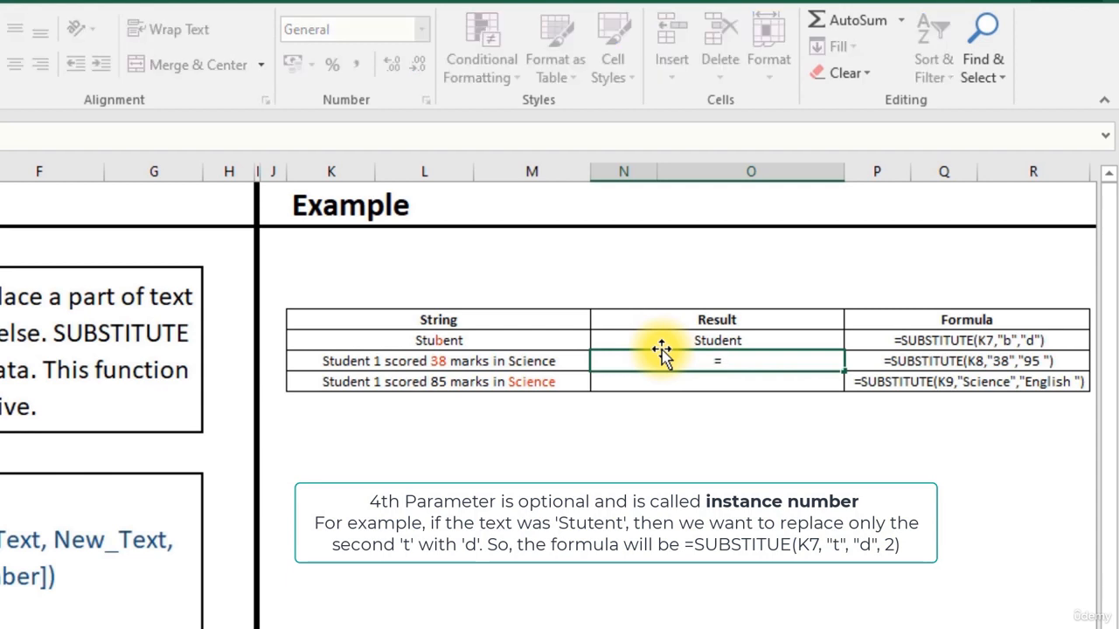
pyautogui.write('sub')
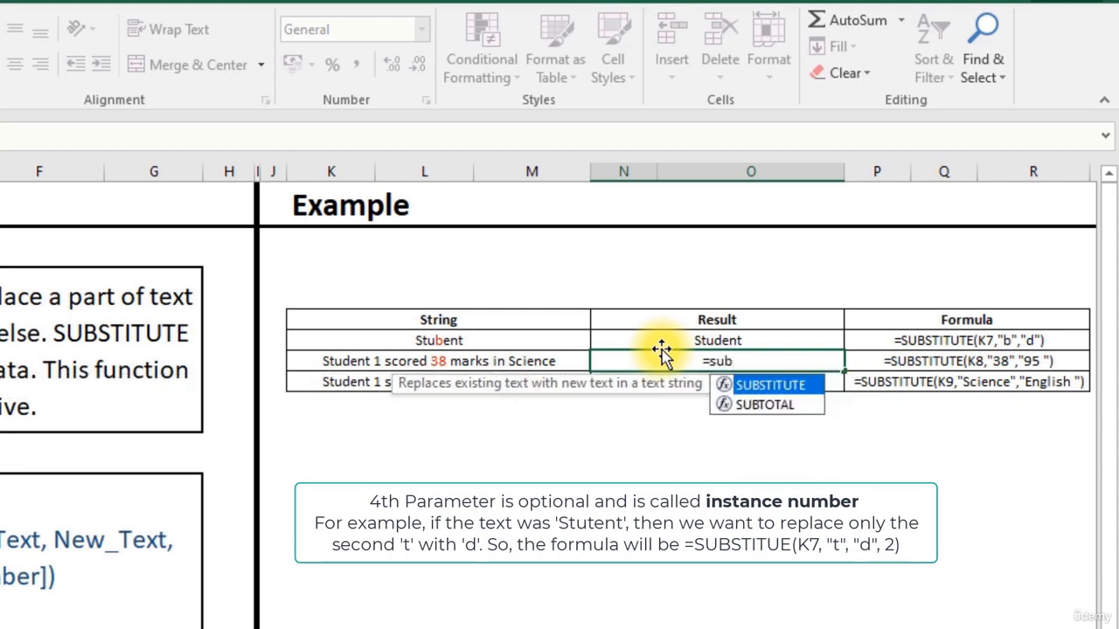
pyautogui.press('Tab')
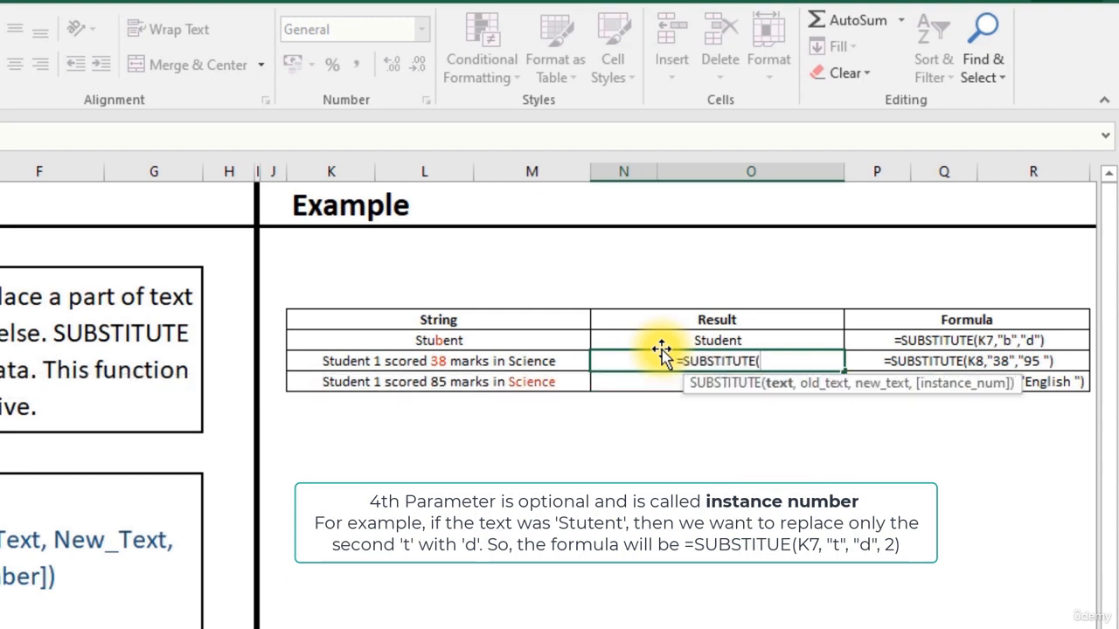
pyautogui.click(393, 366)
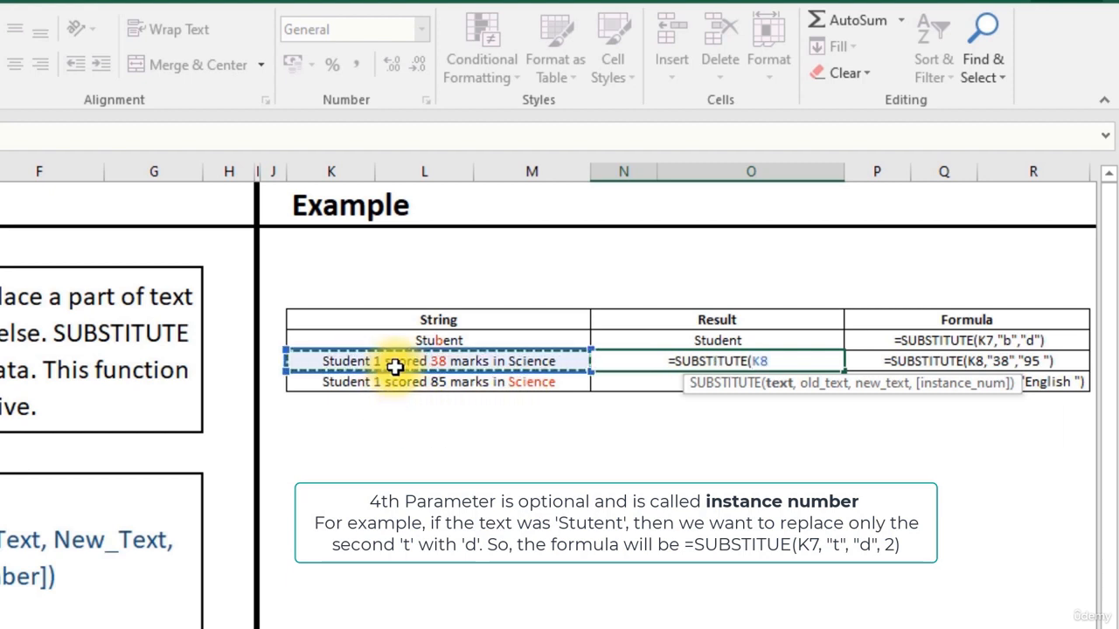
pyautogui.write(',"3')
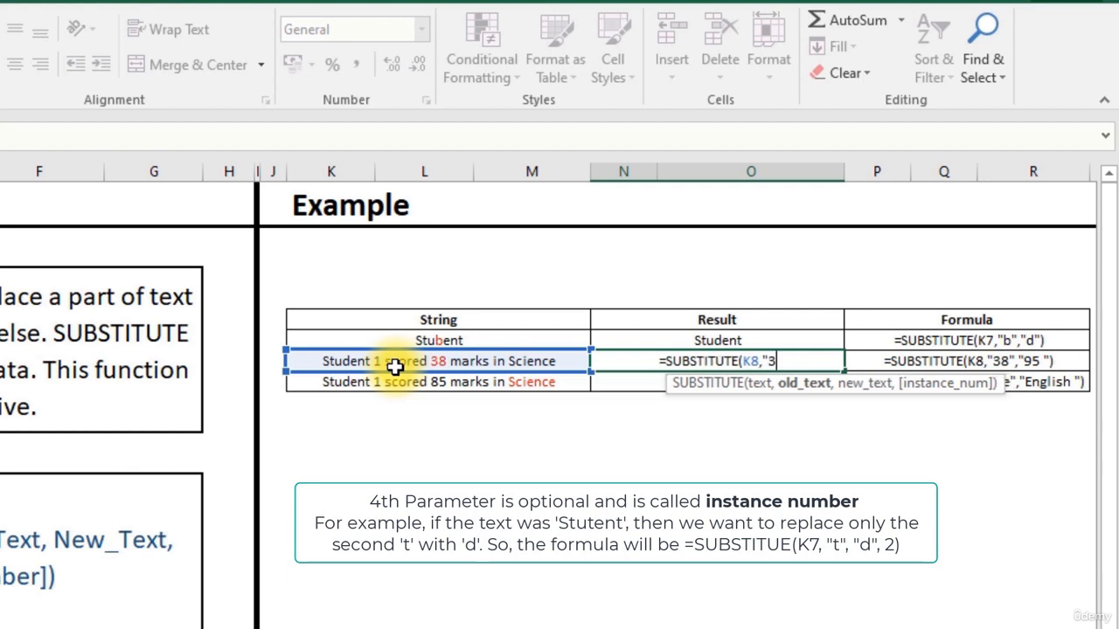
pyautogui.write('8')
pyautogui.write('","')
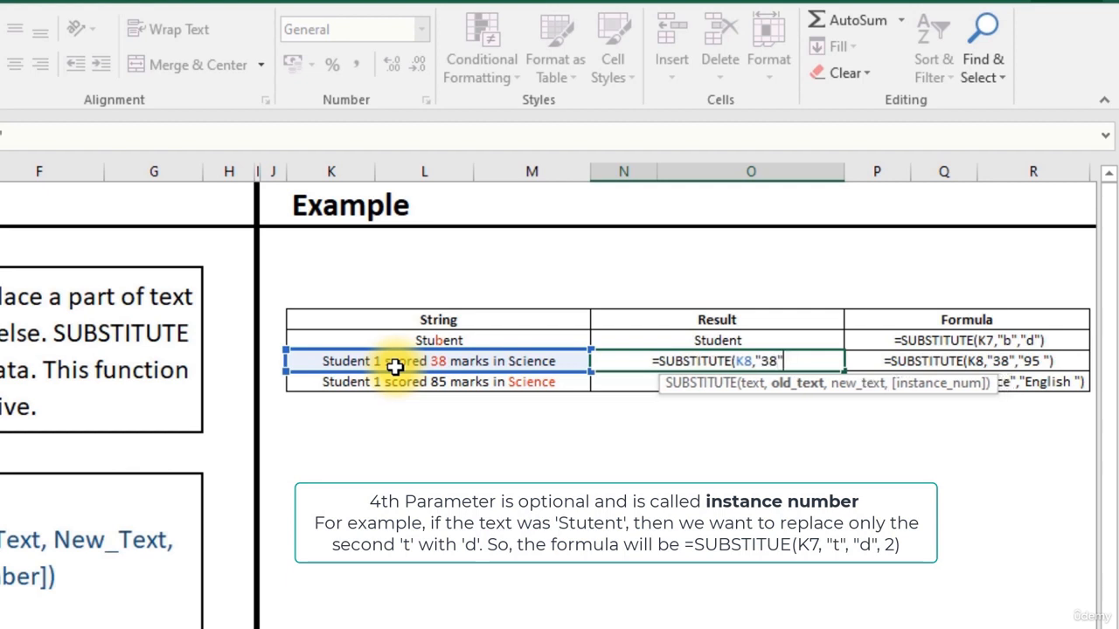
pyautogui.write('9')
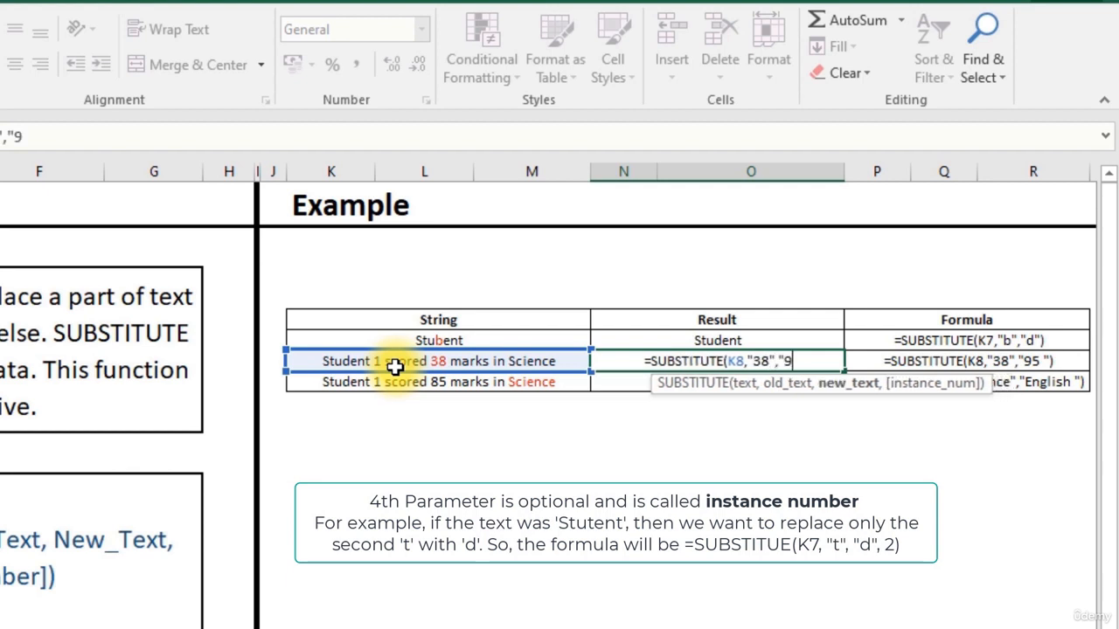
pyautogui.write('5"')
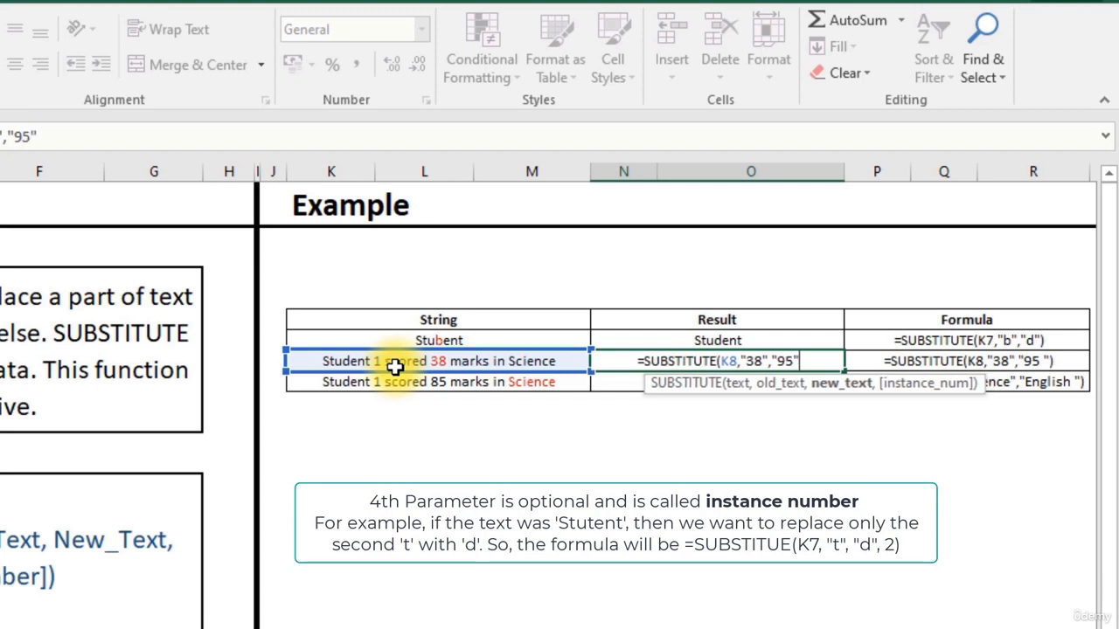
pyautogui.press('Return')
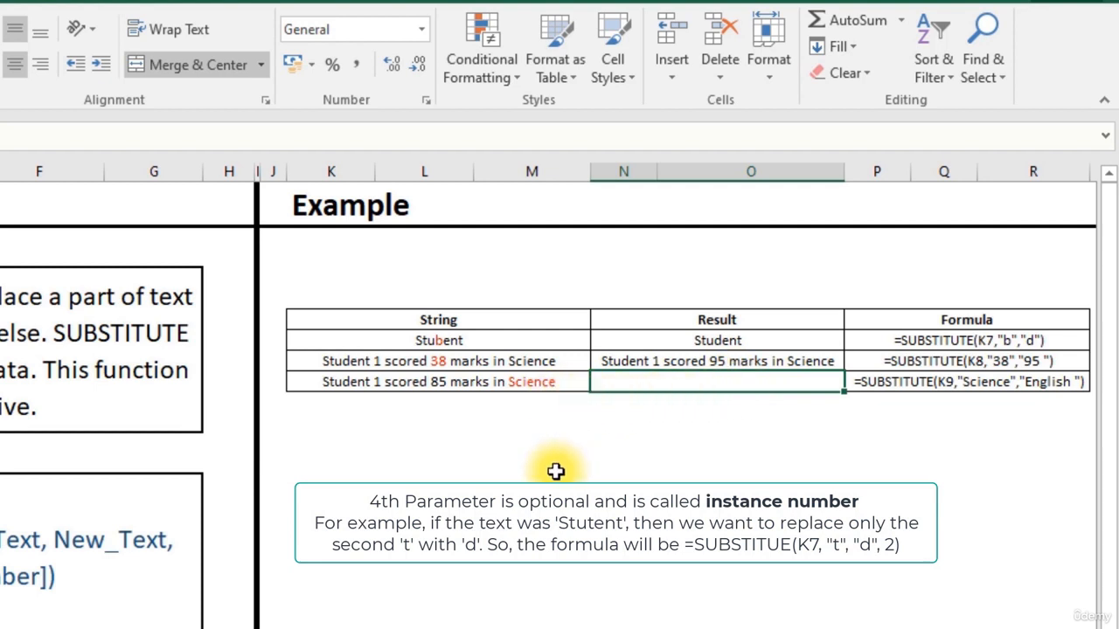
# Enter =SUBSTITUTE(K9,"Science","English") in the third row's Result cell to replace the subject Science with English.
pyautogui.write('=')
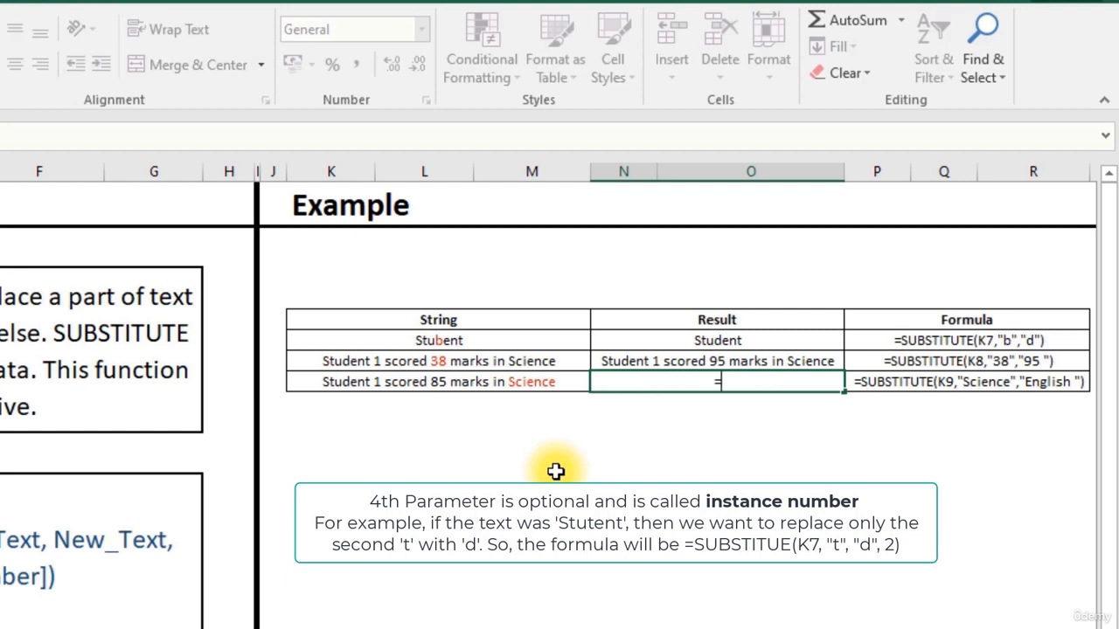
pyautogui.write('su')
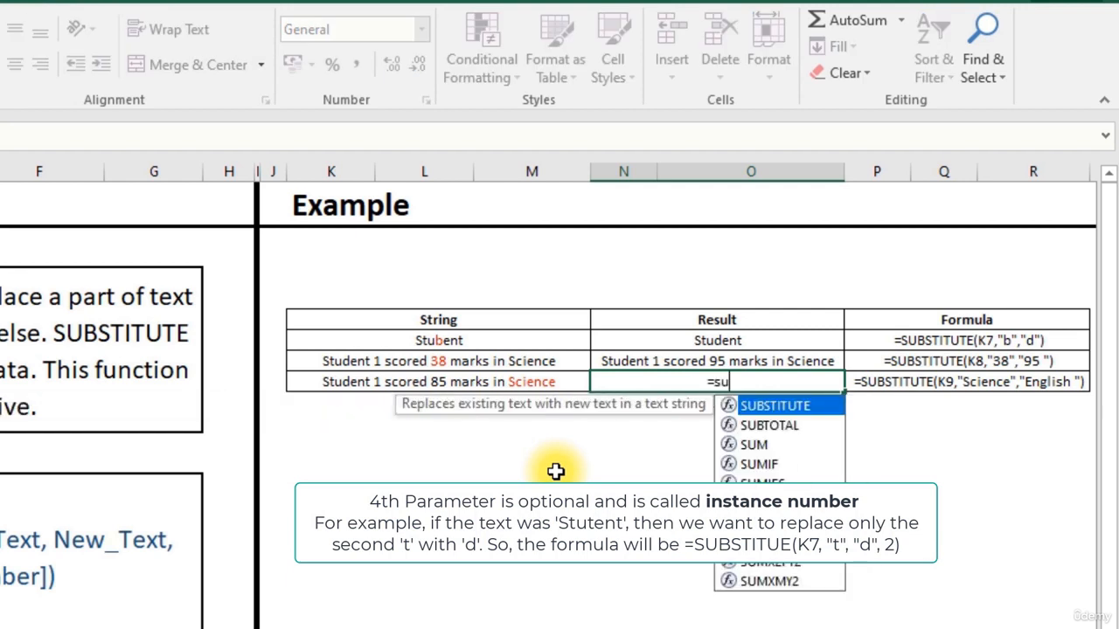
pyautogui.press('Tab')
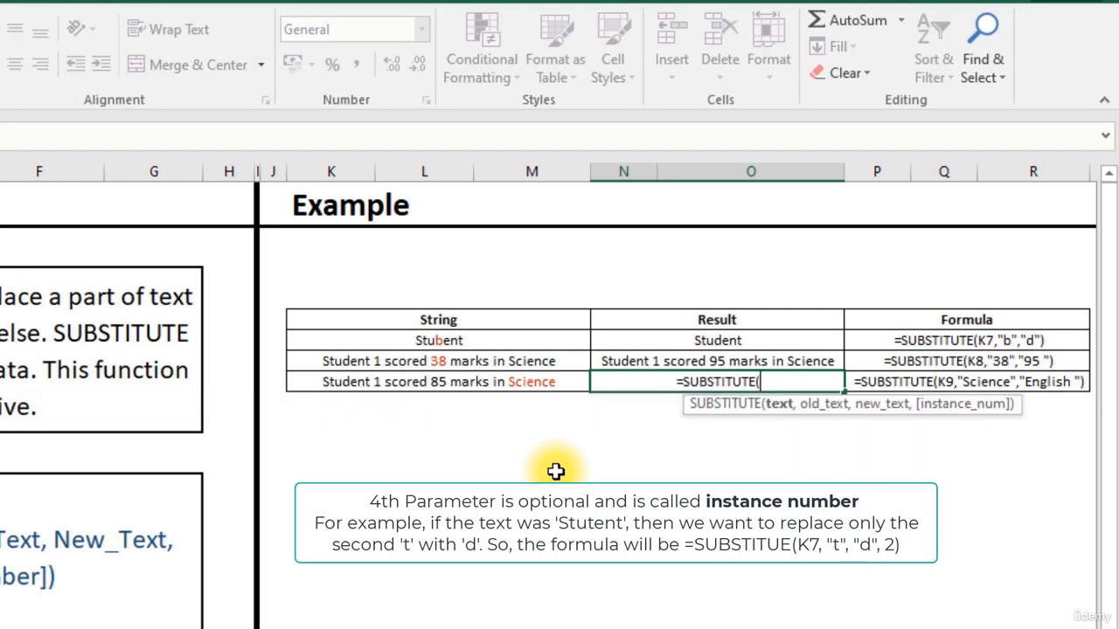
pyautogui.click(530, 381)
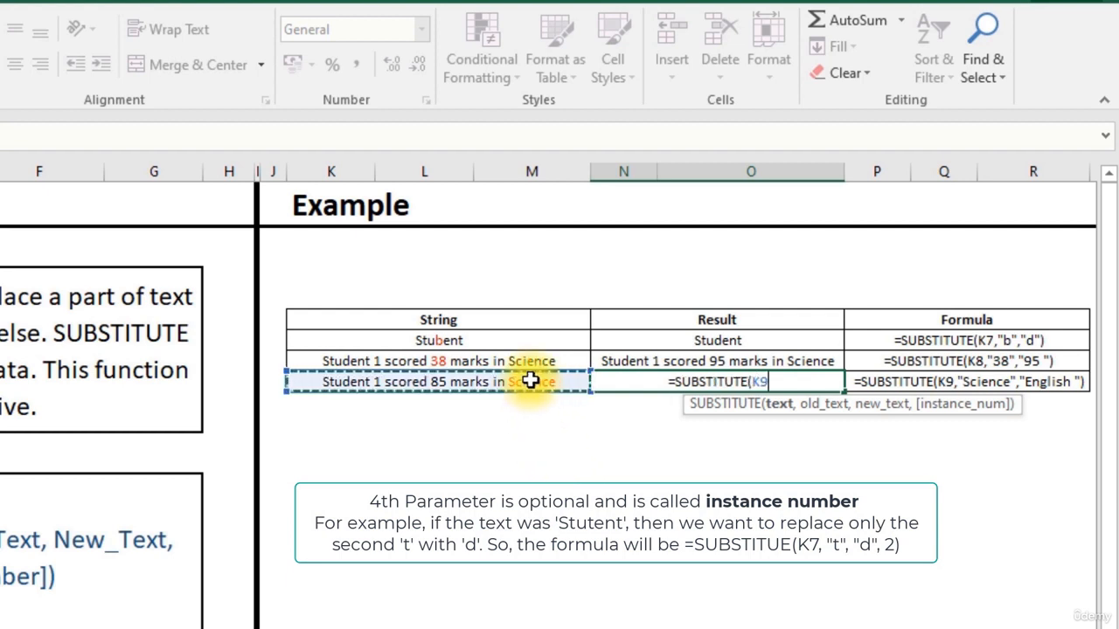
pyautogui.write(',')
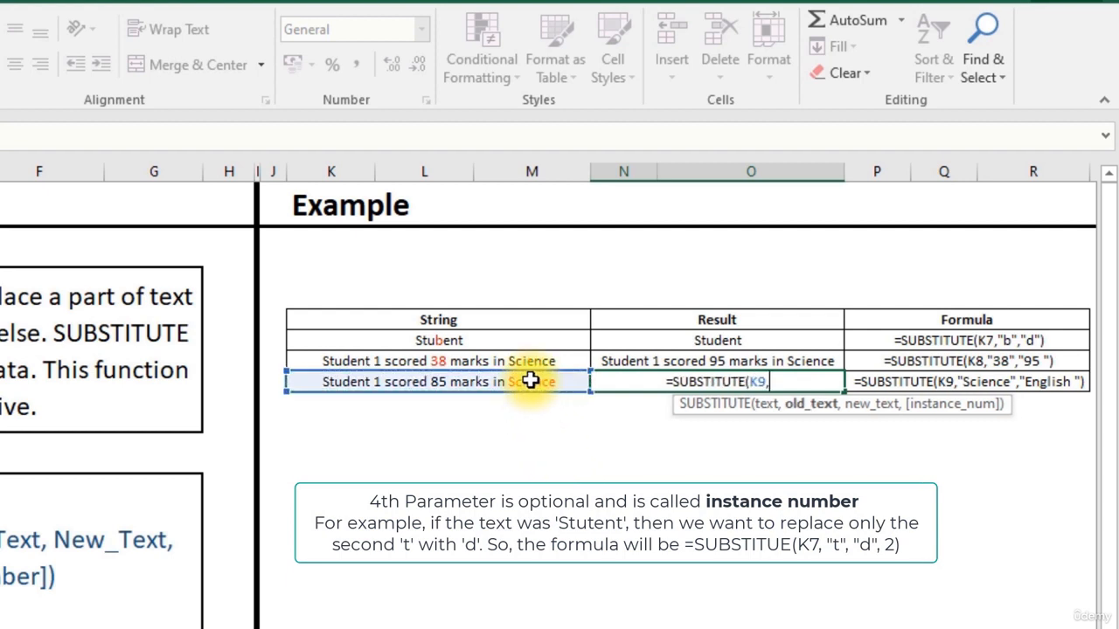
pyautogui.write('"')
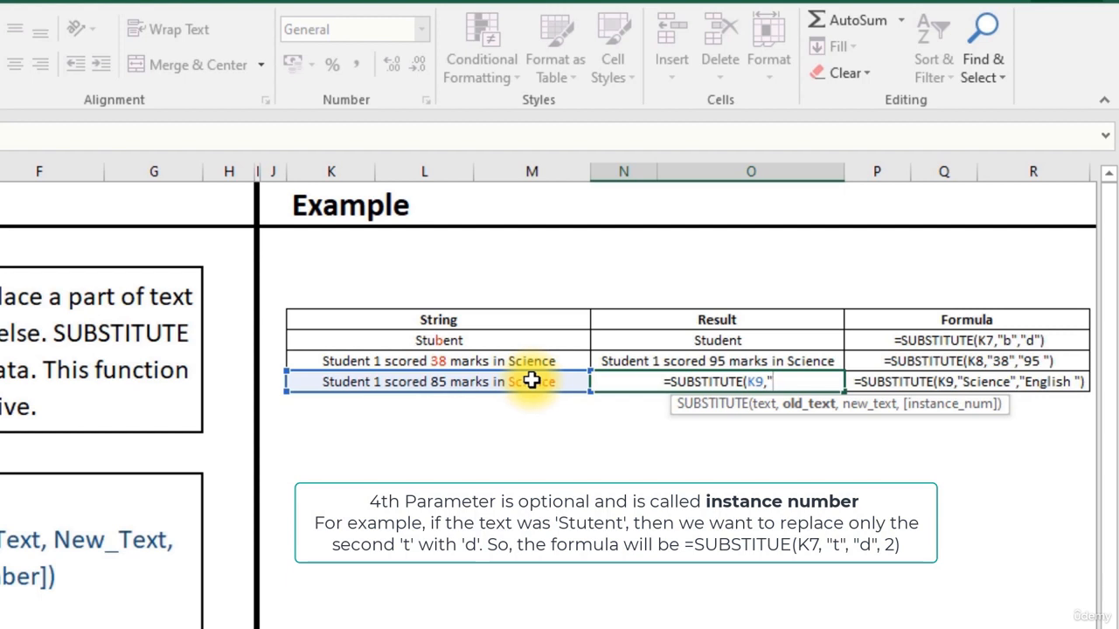
pyautogui.write('Scie')
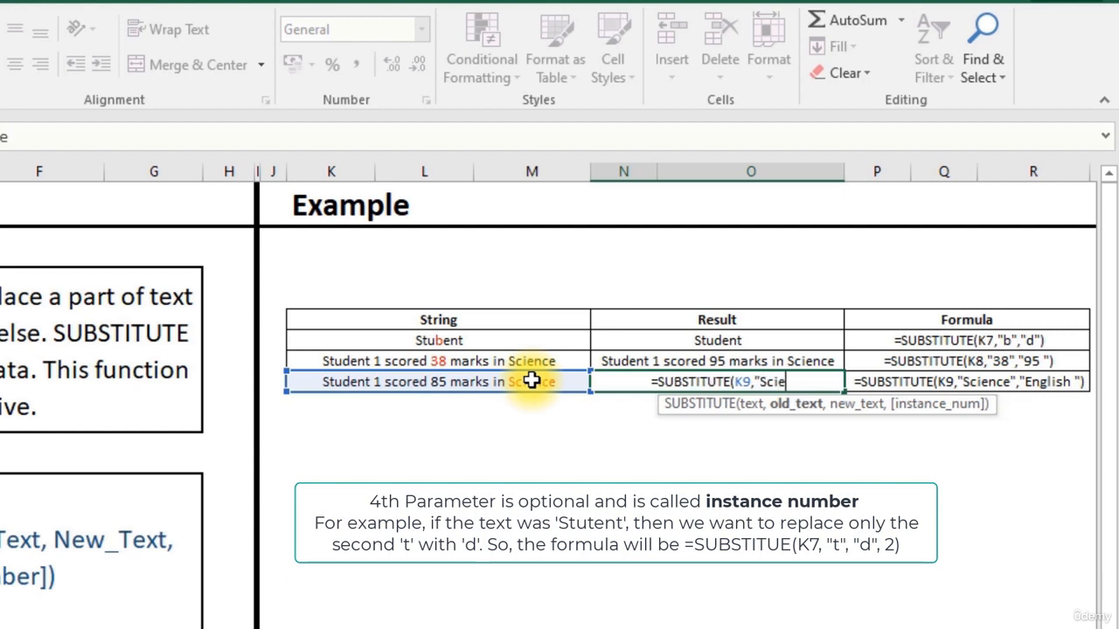
pyautogui.write('nce","Engli')
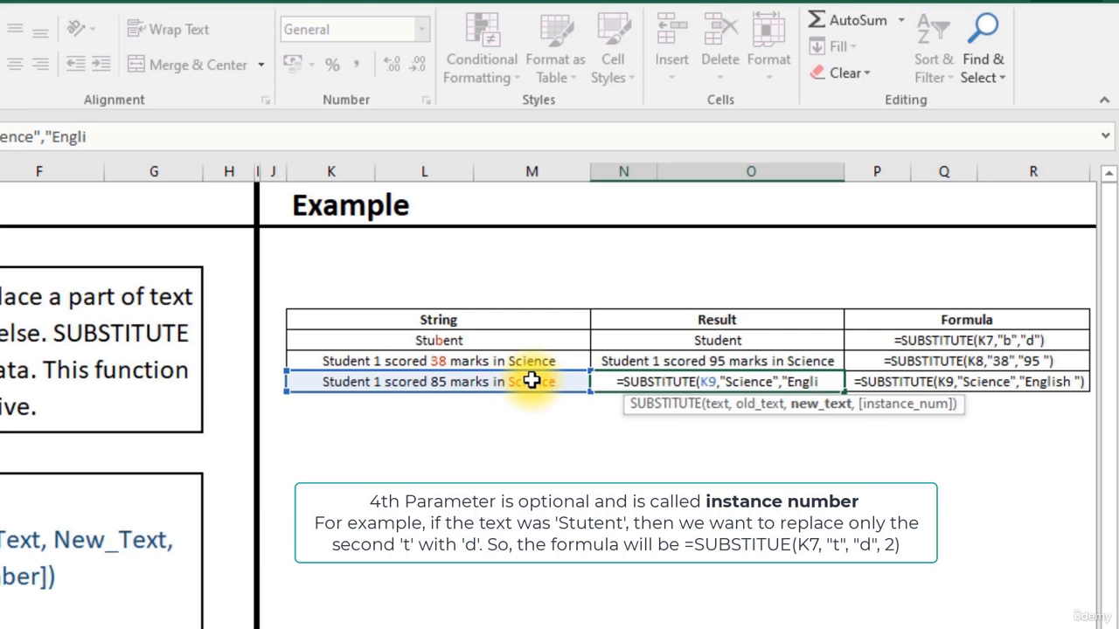
pyautogui.write('sh')
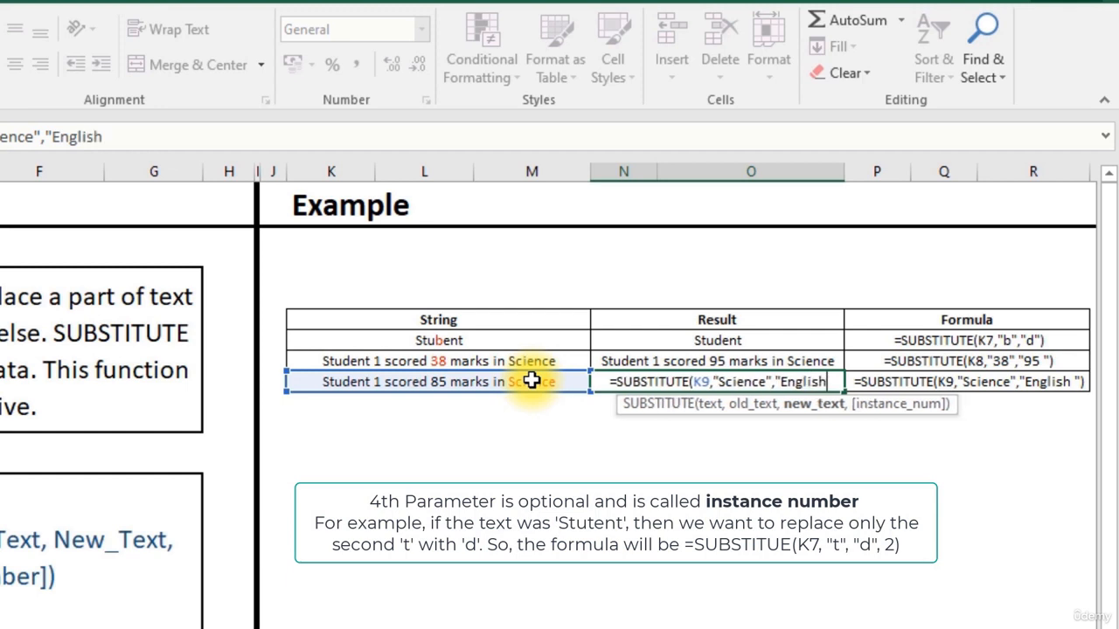
pyautogui.write('"')
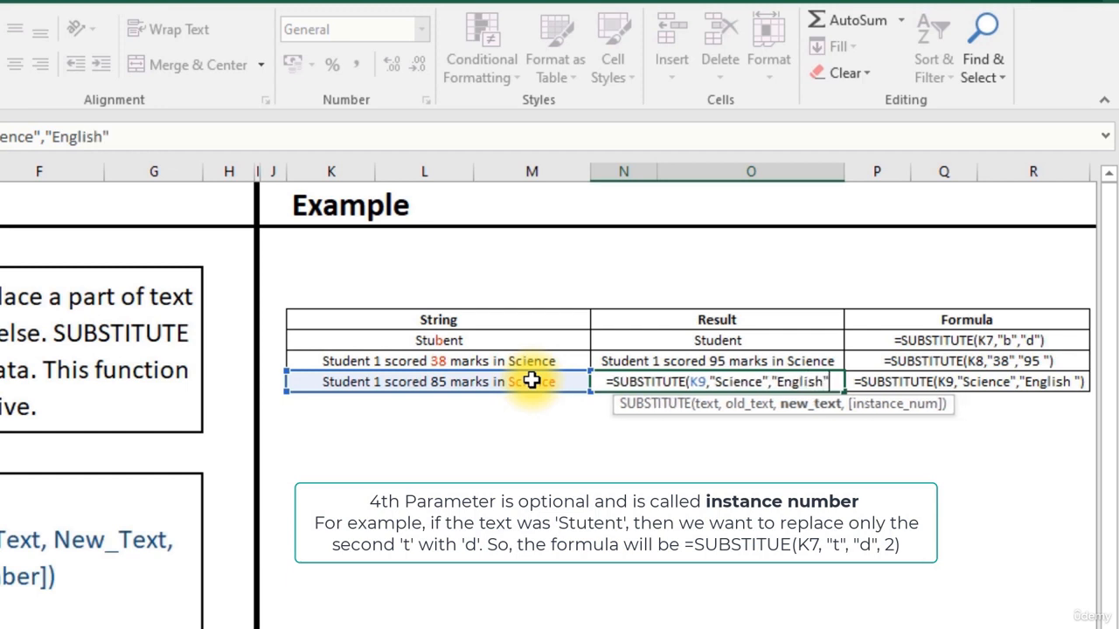
pyautogui.write(')')
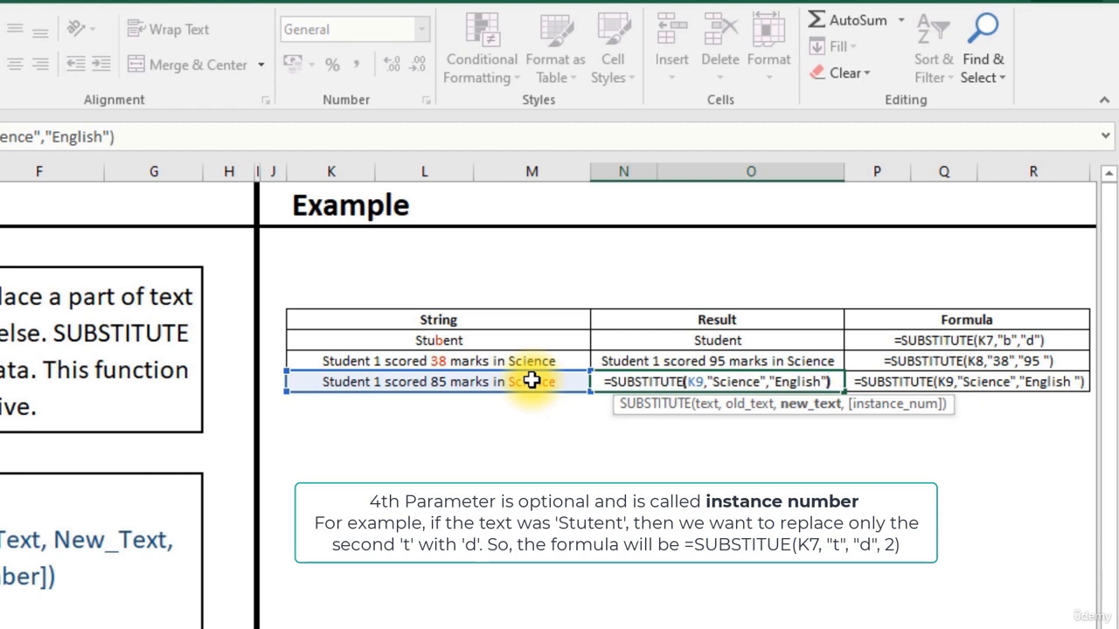
pyautogui.press('Return')
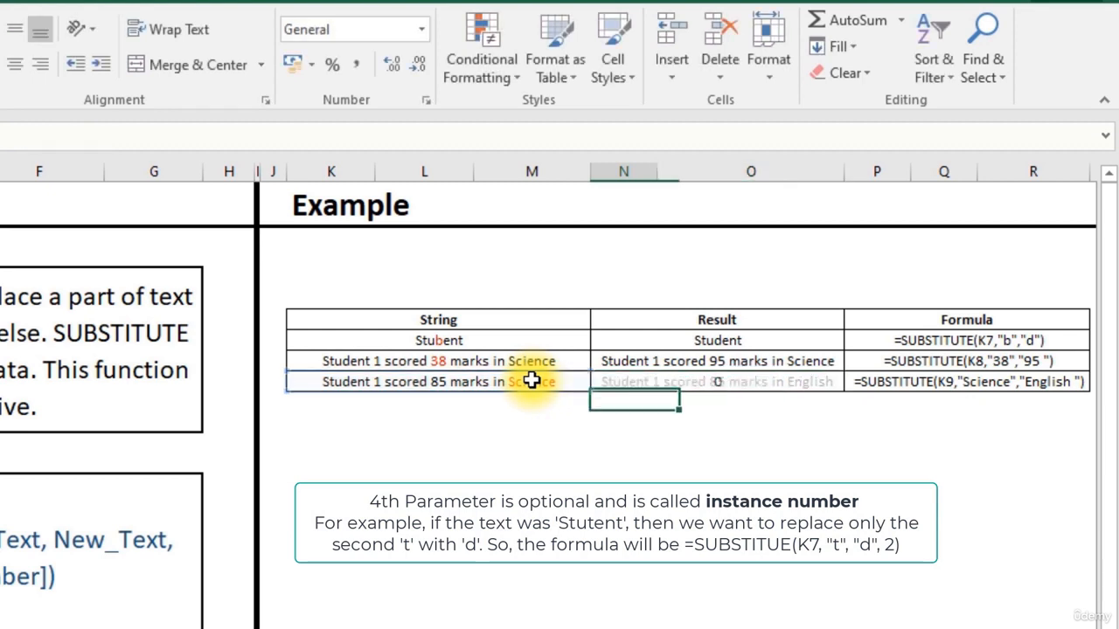
# Remove the leading character before the equals sign in Formula cell P7 so that =SUBSTITUTE(K7,"b","d") calculates as a live formula.
pyautogui.click(904, 382)
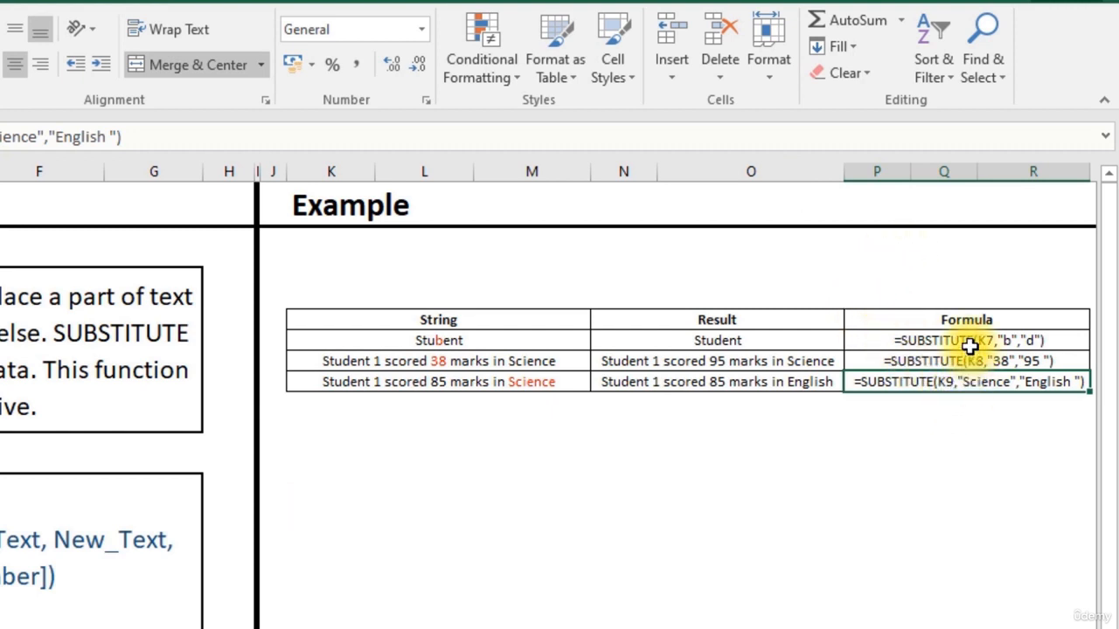
pyautogui.moveTo(967, 314); pyautogui.dragTo(970, 381)
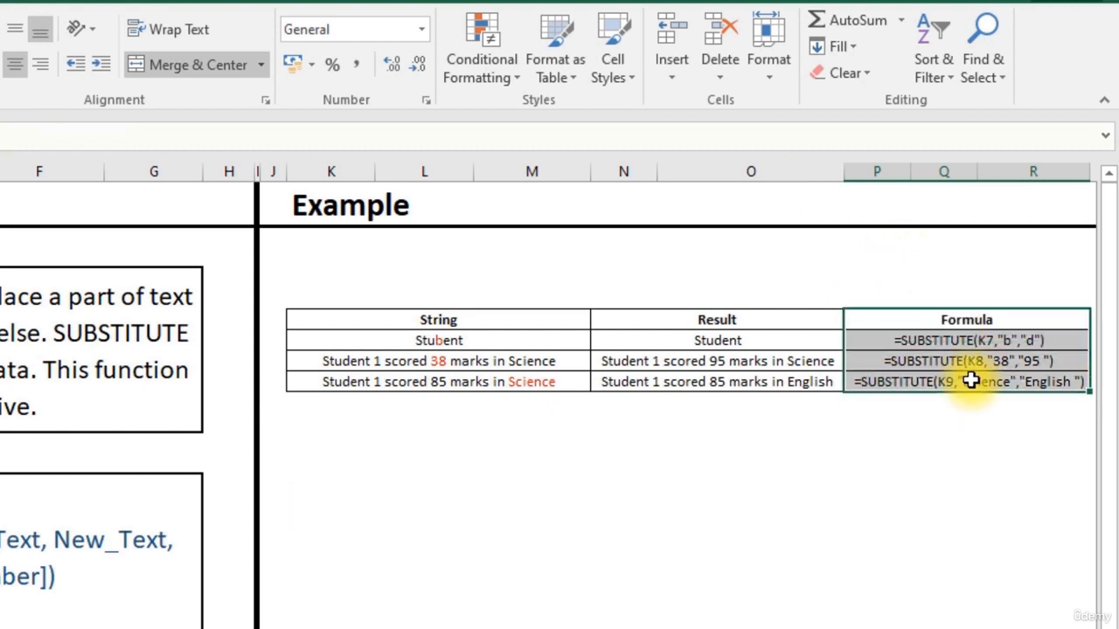
pyautogui.click(1002, 342)
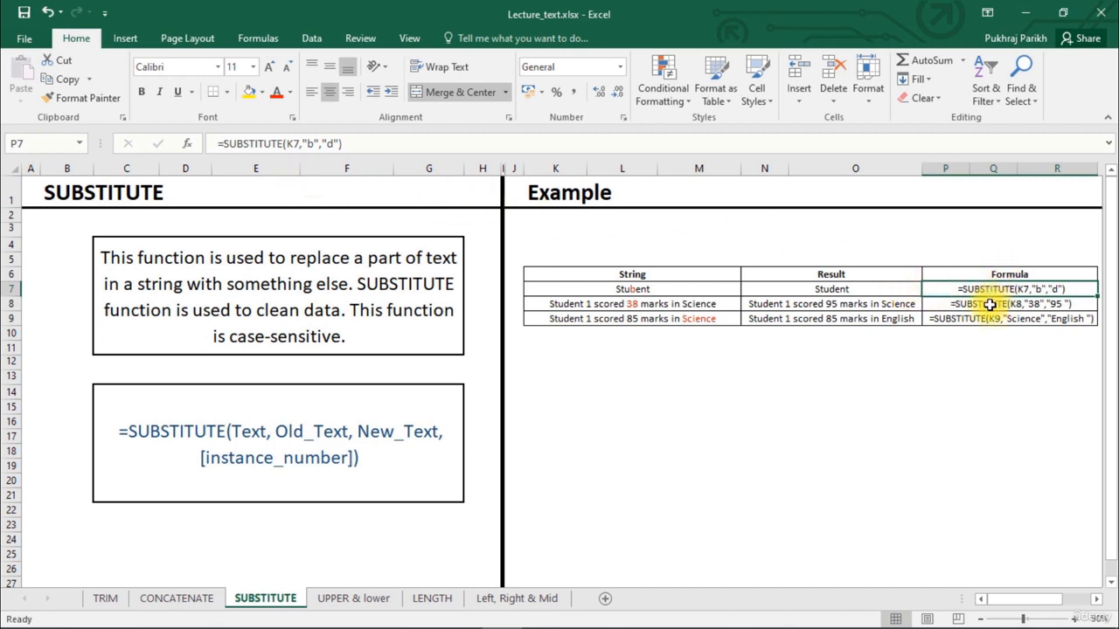
pyautogui.click(221, 143)
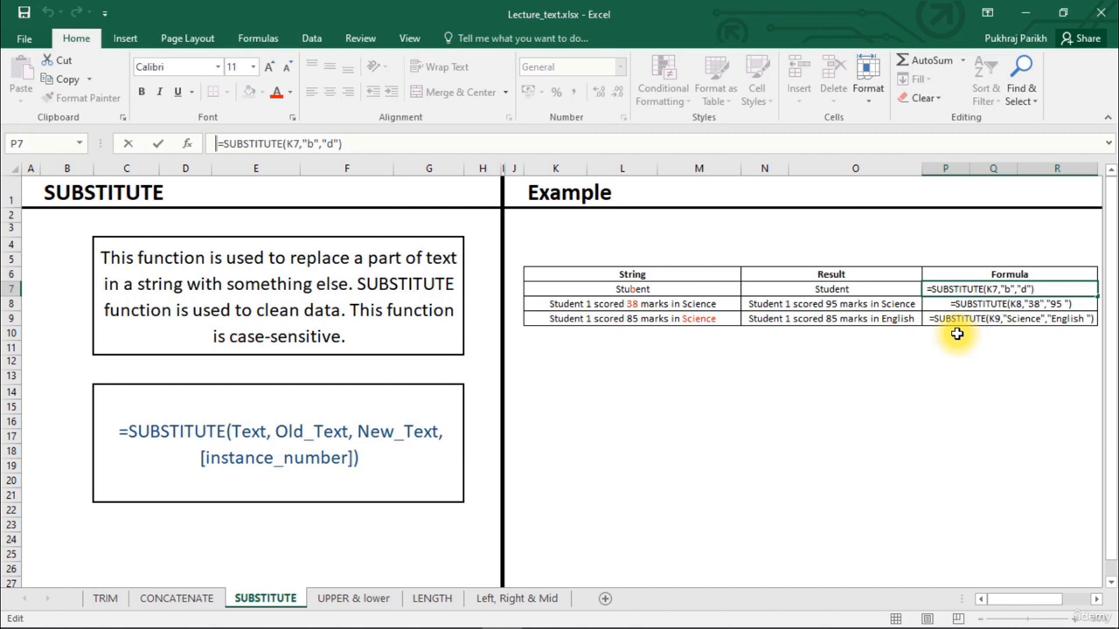
pyautogui.press('Delete')
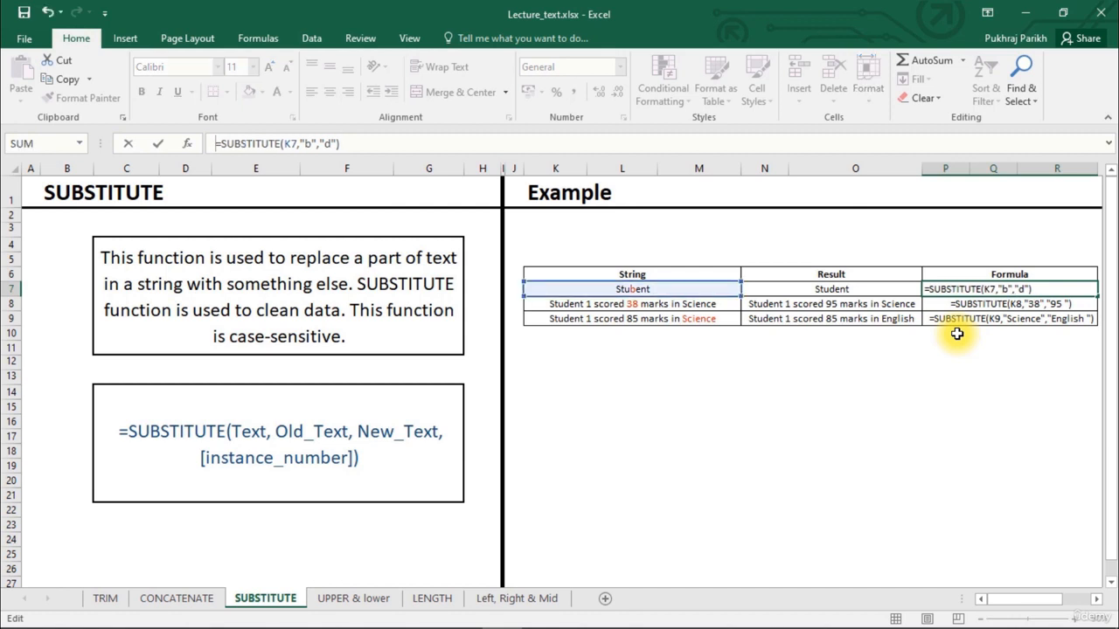
pyautogui.press('Return')
pyautogui.click(944, 289)
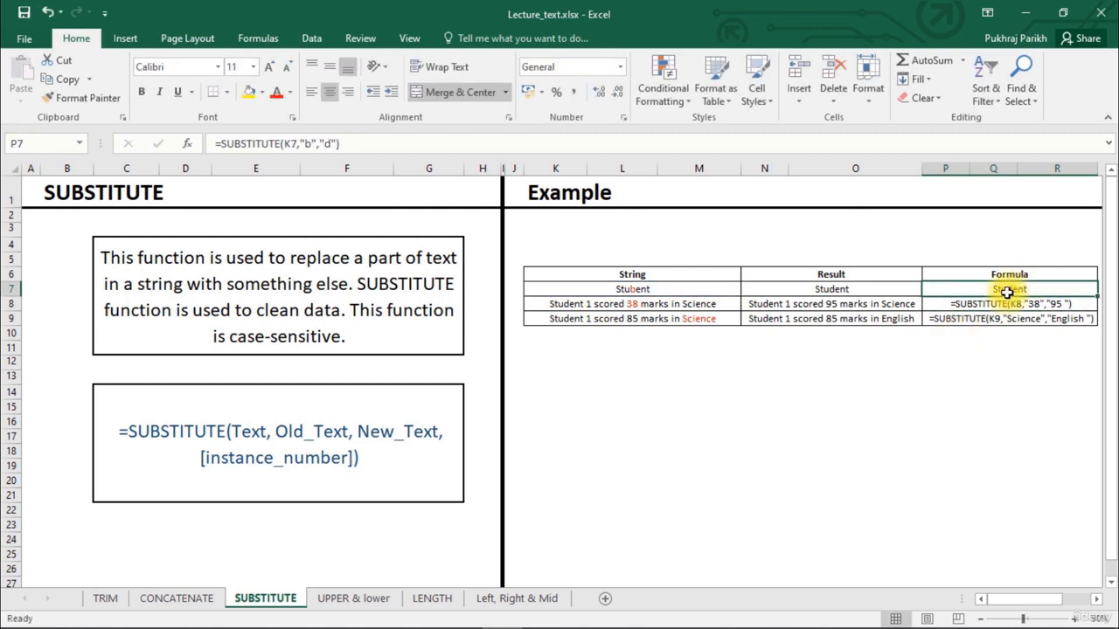
# Restore the leading character before the equals sign in P7 so the cell displays the formula as text.
pyautogui.click(219, 143)
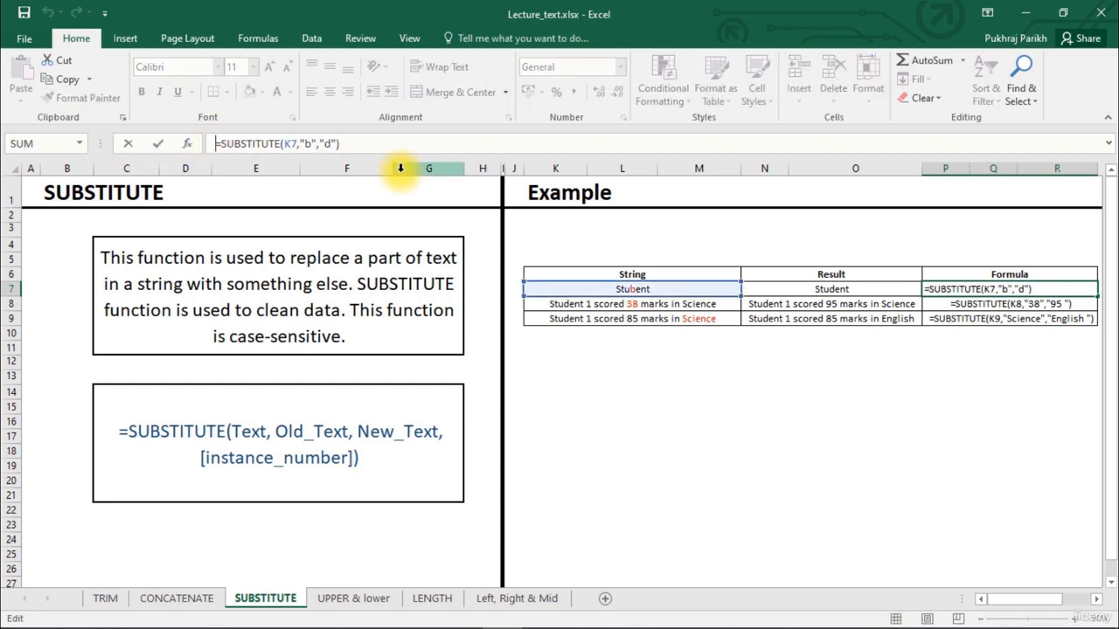
pyautogui.press('Home')
pyautogui.press('Return')
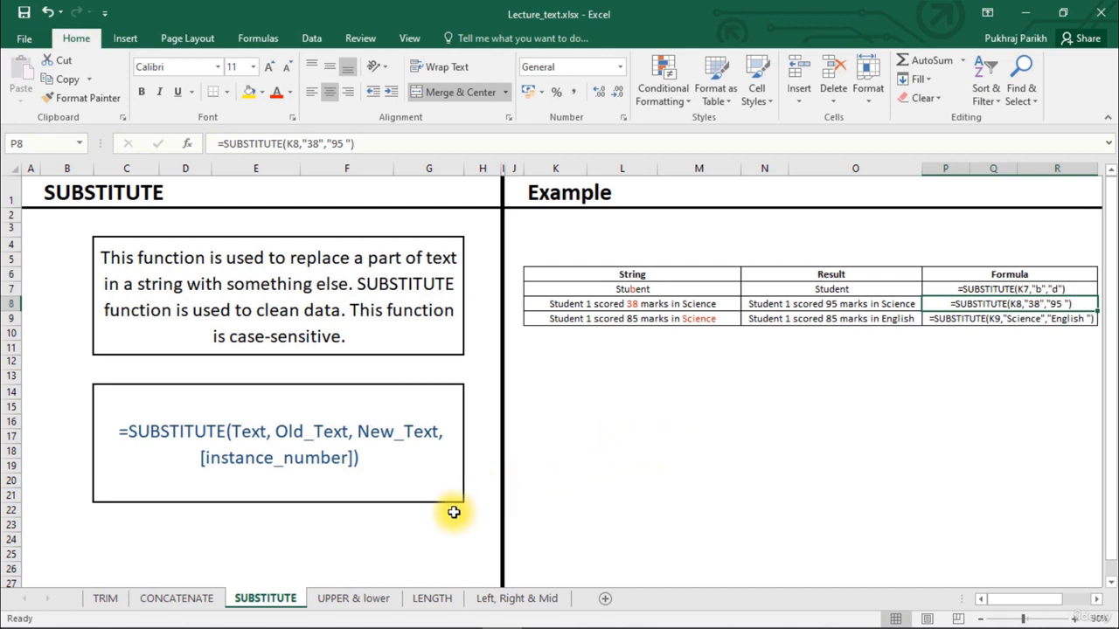
# On the UPPER & lower sheet, enter =UPPER(L5) in the UPPER column for Student 1.
pyautogui.click(358, 601)
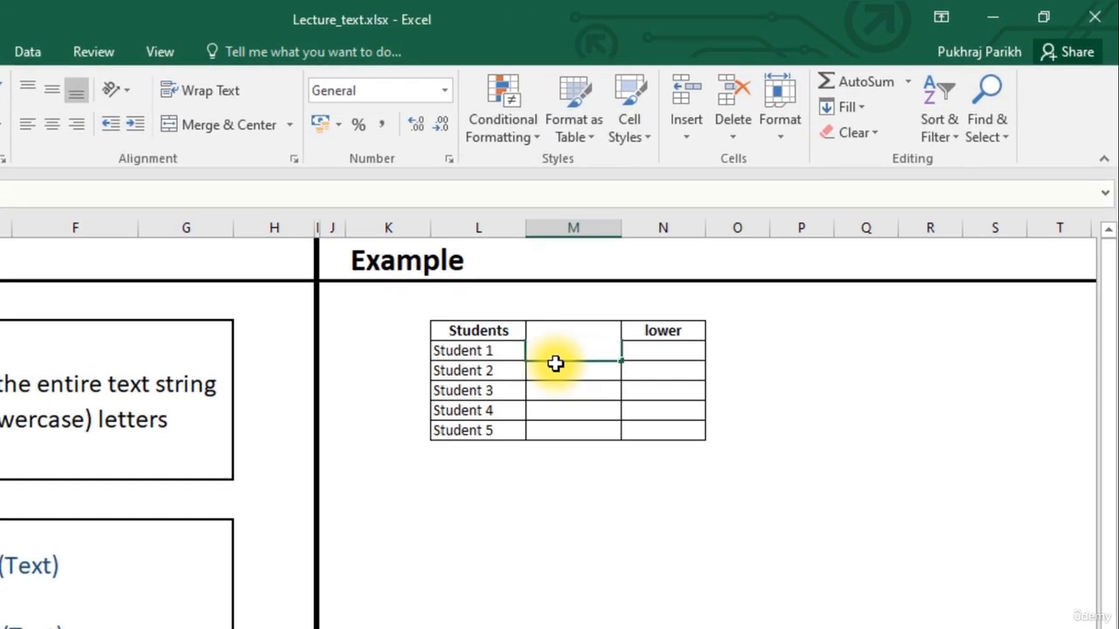
pyautogui.write('=u')
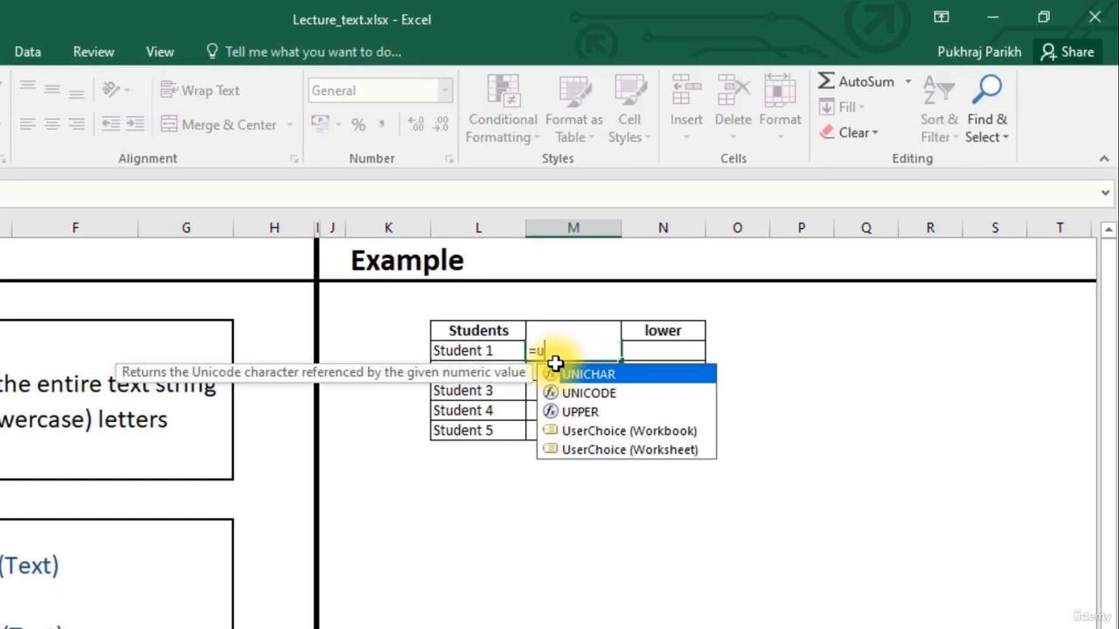
pyautogui.press('Down')
pyautogui.press('Down')
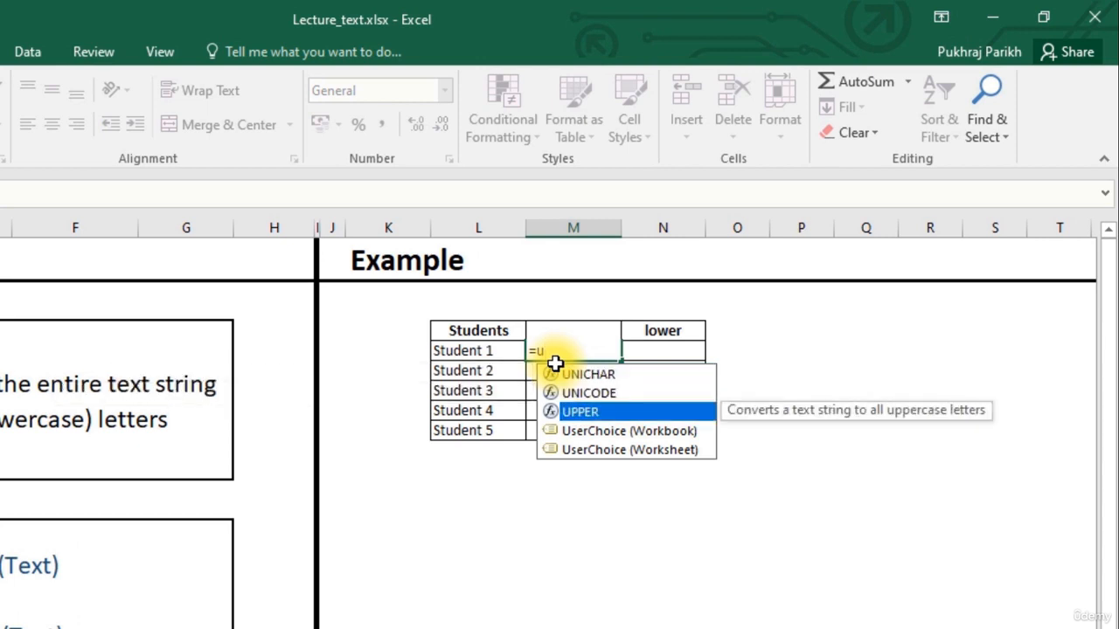
pyautogui.press('Tab')
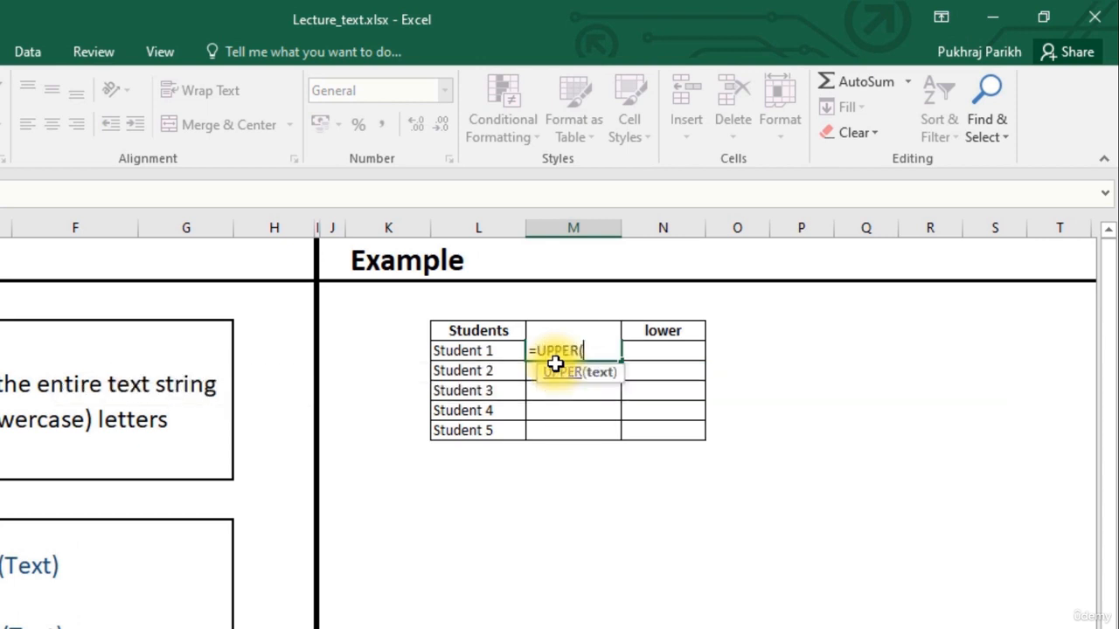
pyautogui.click(487, 352)
pyautogui.press('Return')
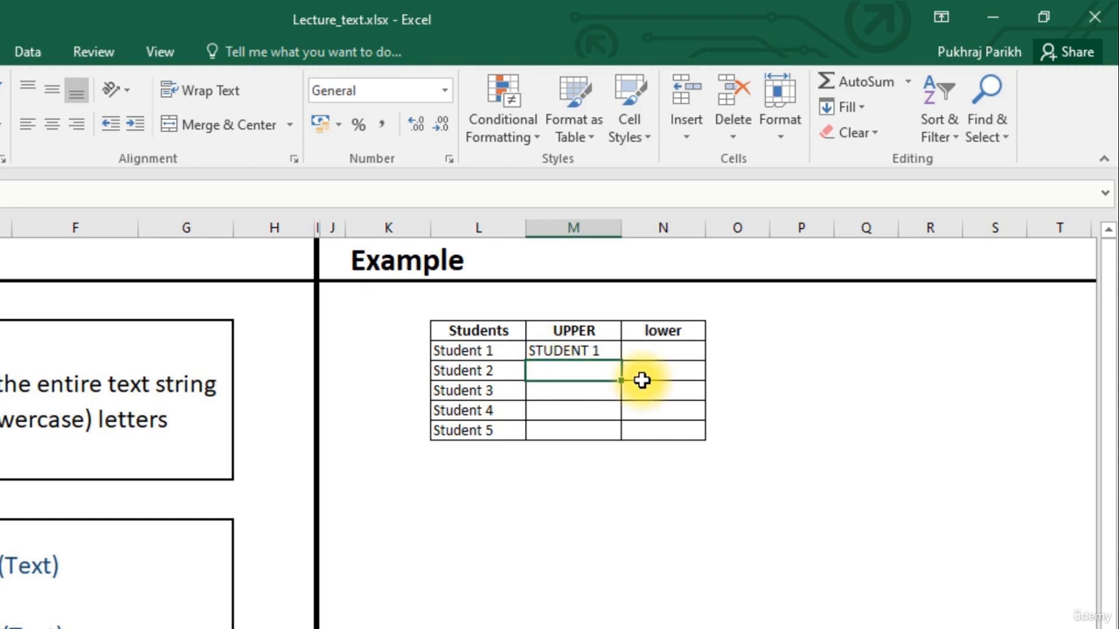
# Enter =LOWER(L5) in the lower column for Student 1 and fill both the UPPER and LOWER formulas down to Student 5.
pyautogui.click(660, 349)
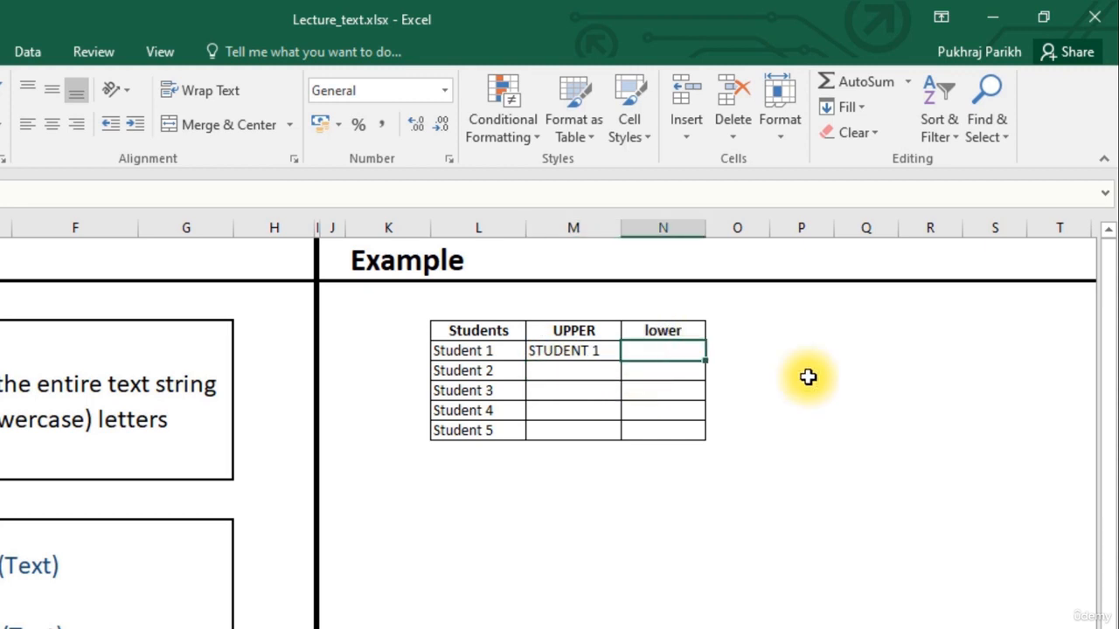
pyautogui.write('=lowe')
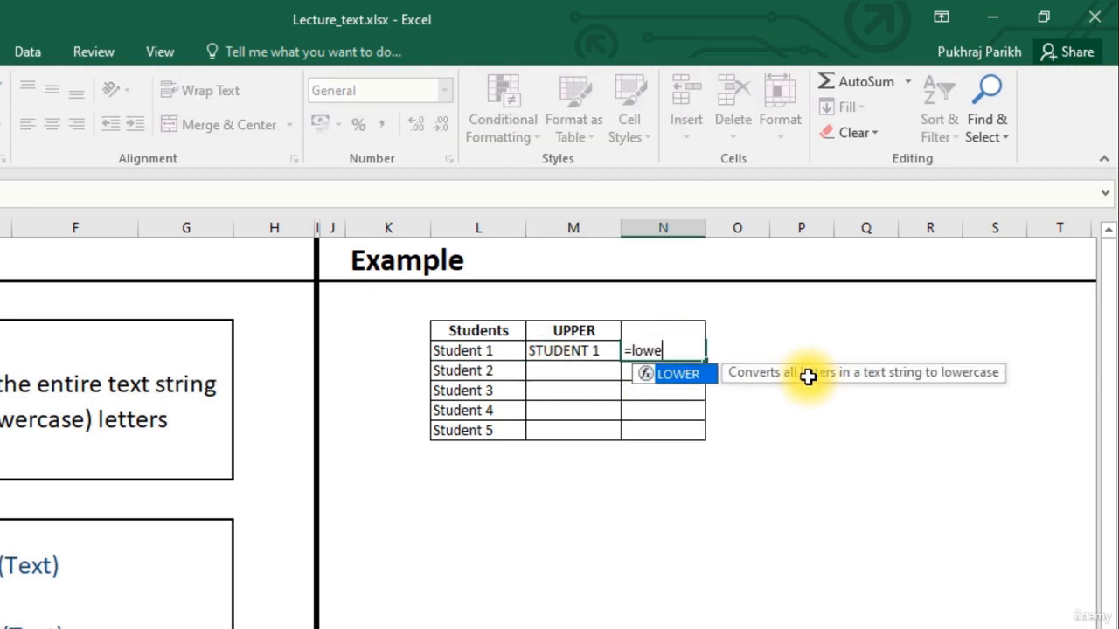
pyautogui.press('Tab')
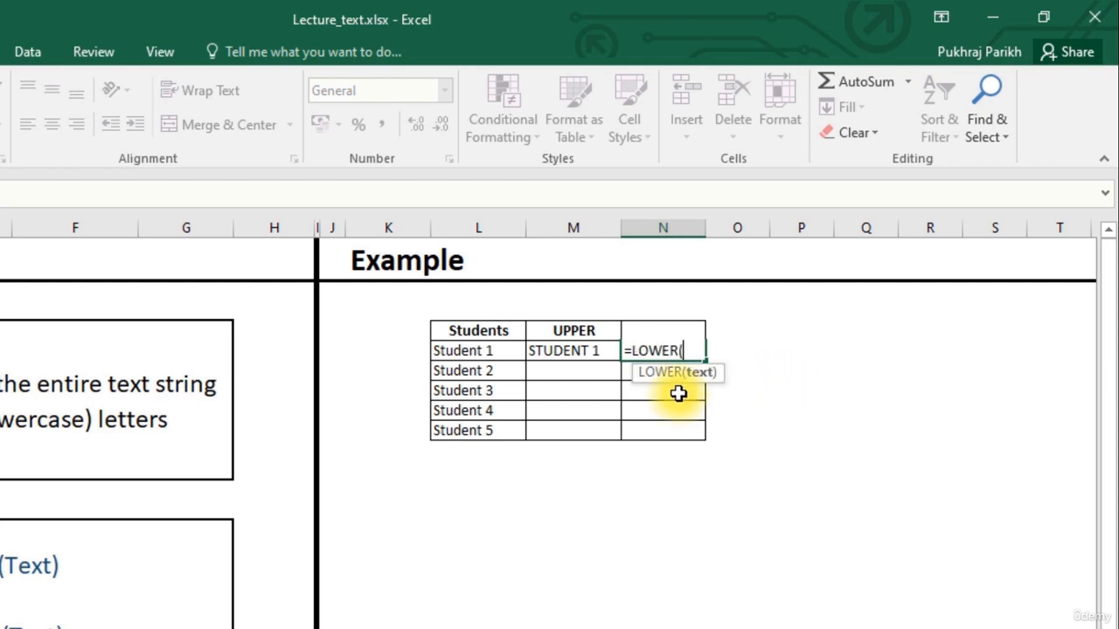
pyautogui.click(500, 350)
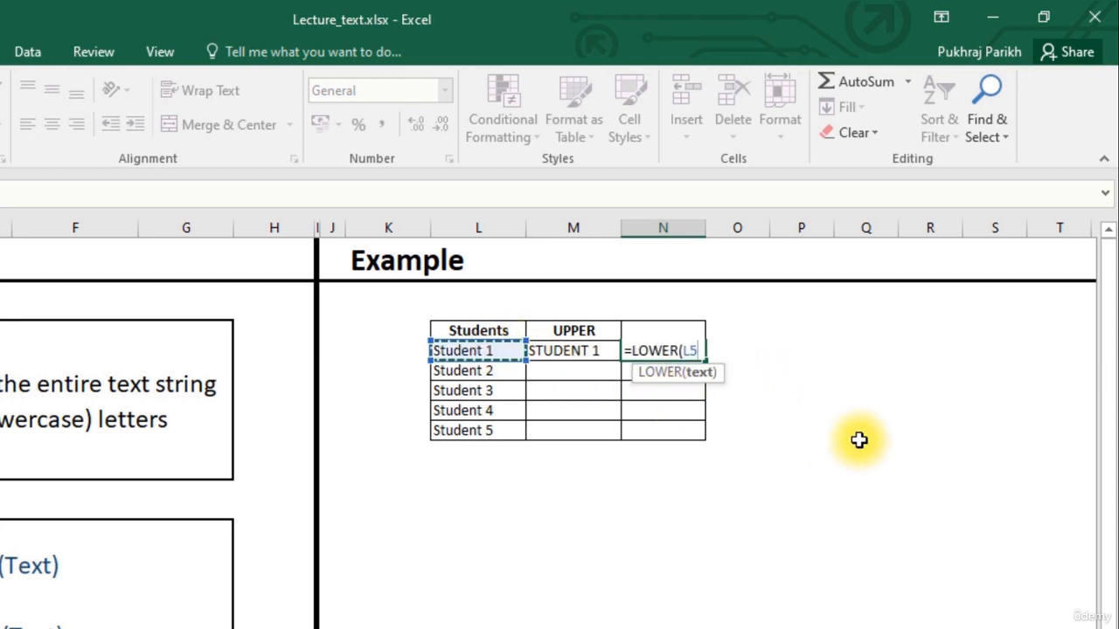
pyautogui.press('Return')
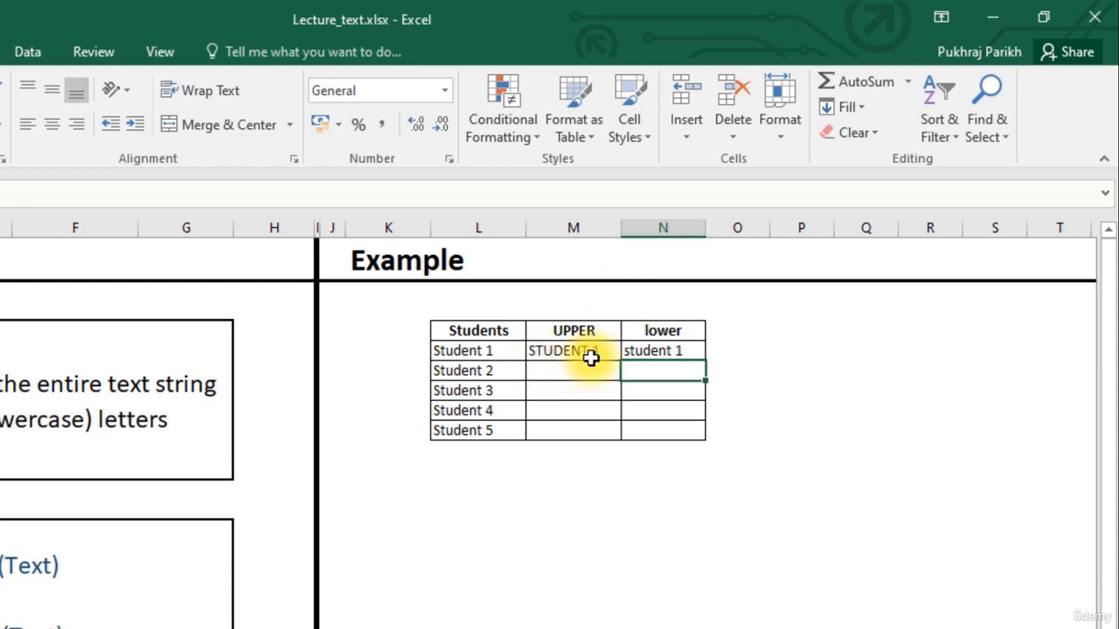
pyautogui.moveTo(582, 350); pyautogui.dragTo(712, 354)
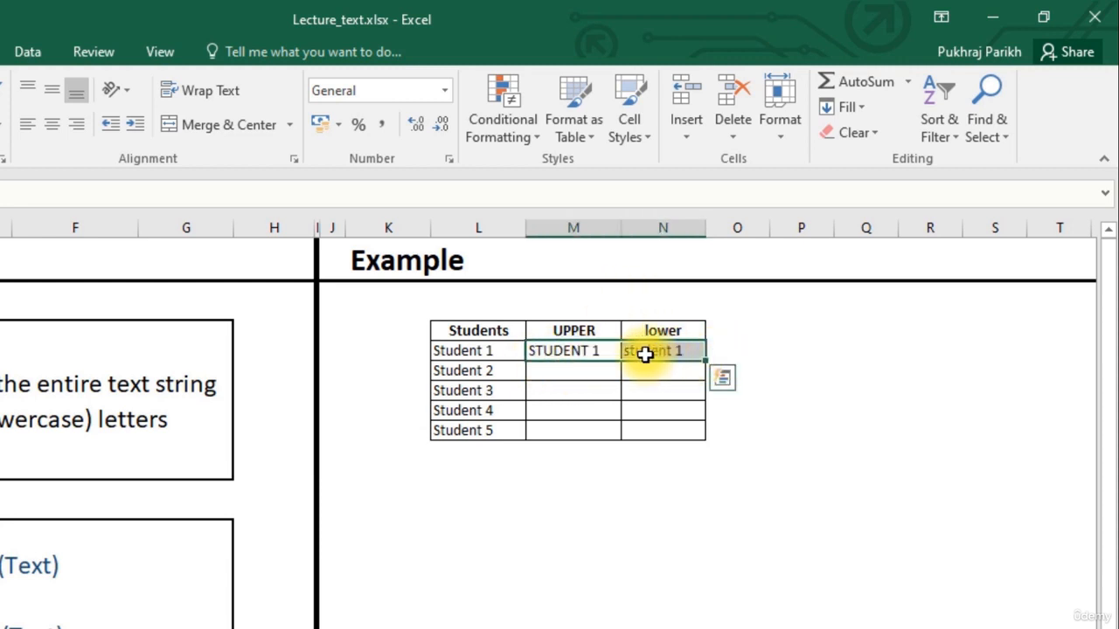
pyautogui.doubleClick(705, 360)
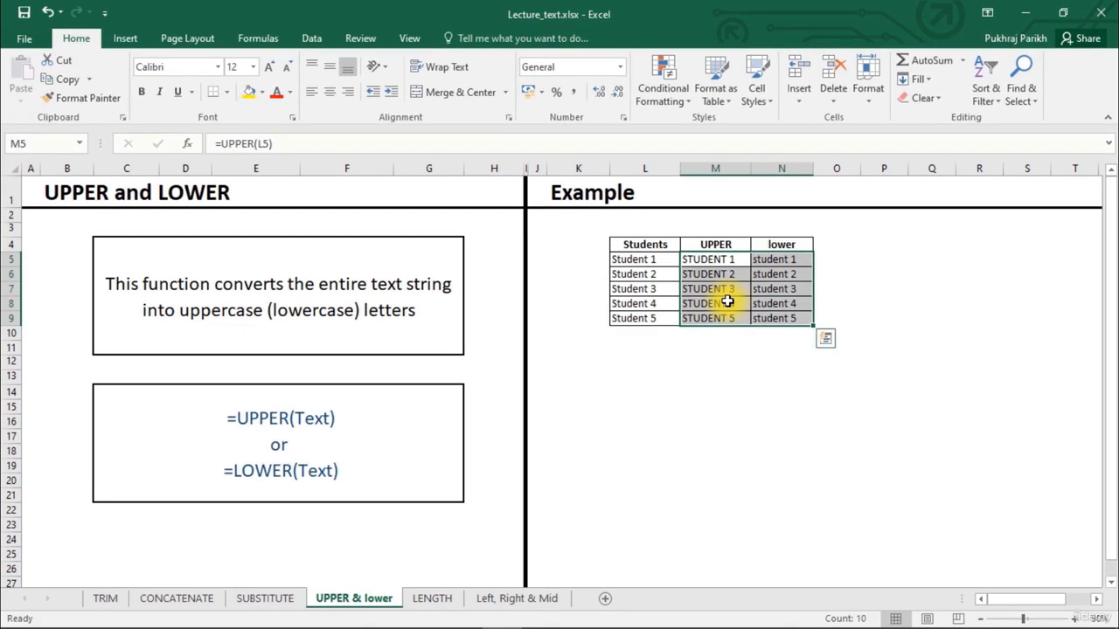
# On the LENGTH sheet, enter =LEN(L5) in the Length column for Student 1 and fill it down to Student five.
pyautogui.click(430, 599)
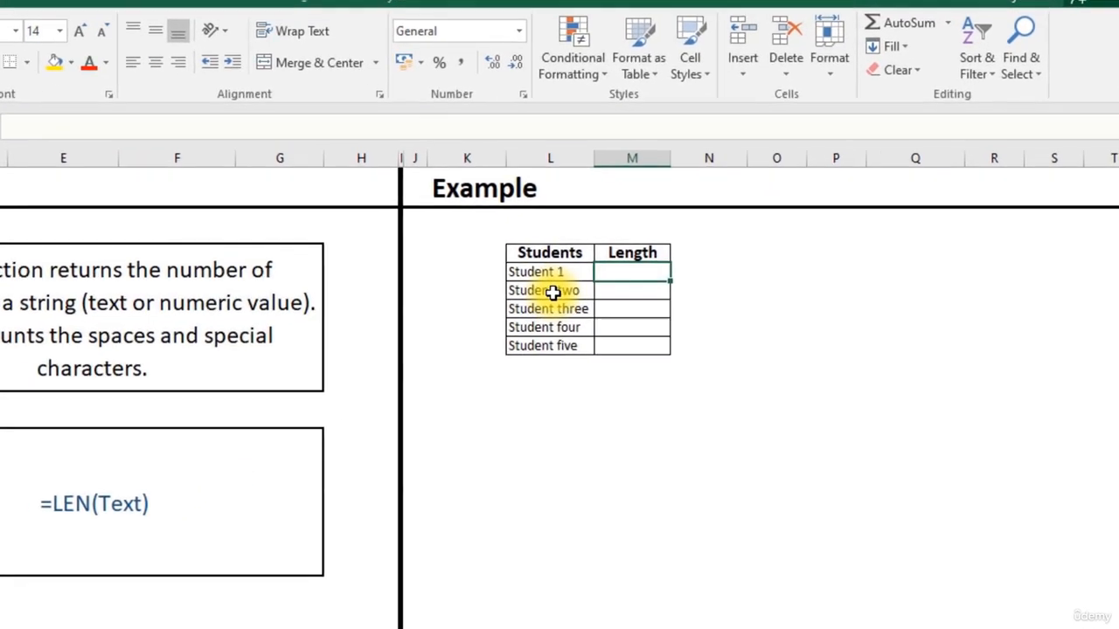
pyautogui.click(574, 279)
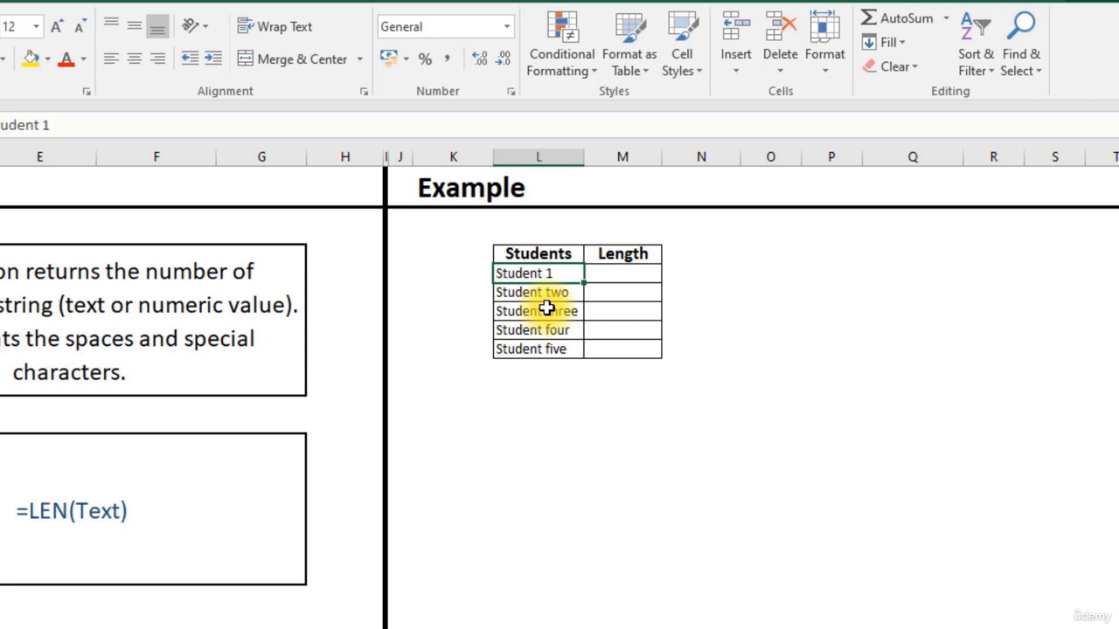
pyautogui.click(631, 274)
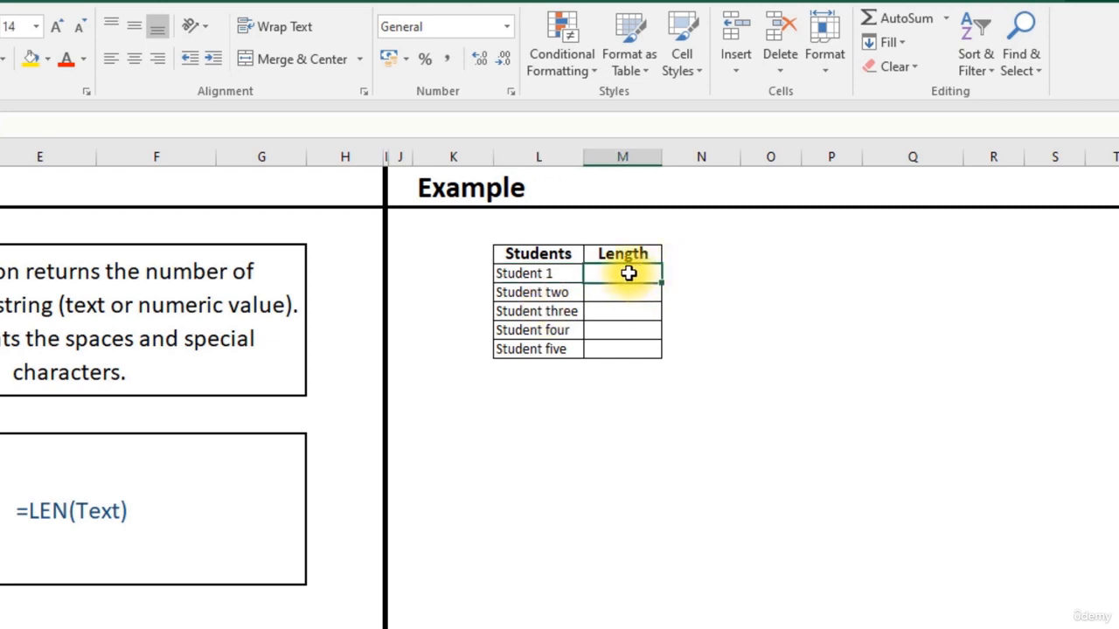
pyautogui.write('=le')
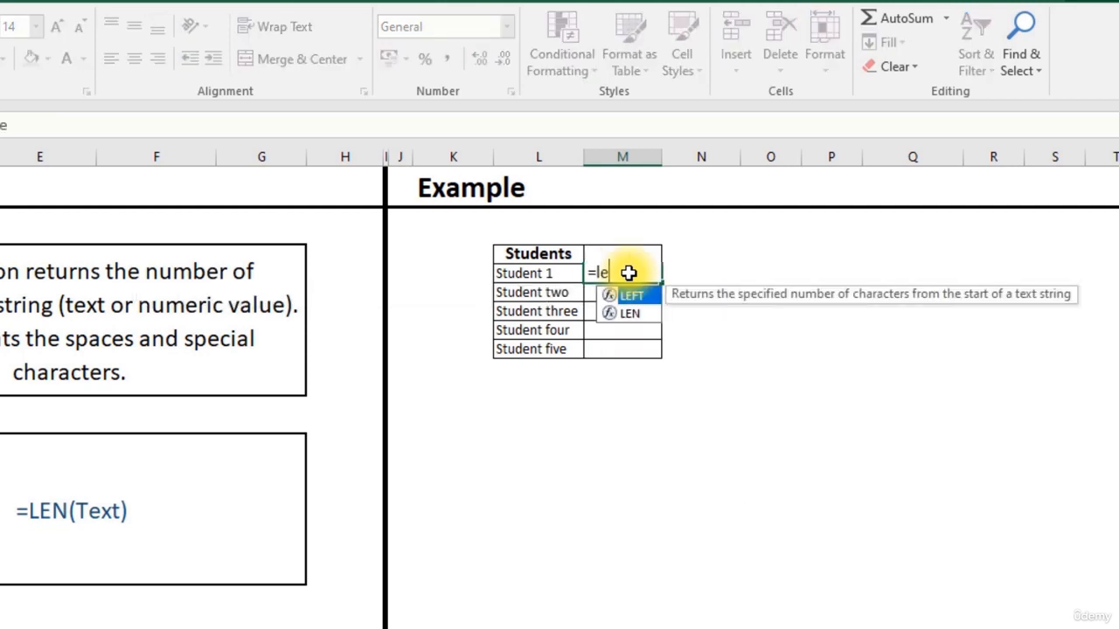
pyautogui.press('Down')
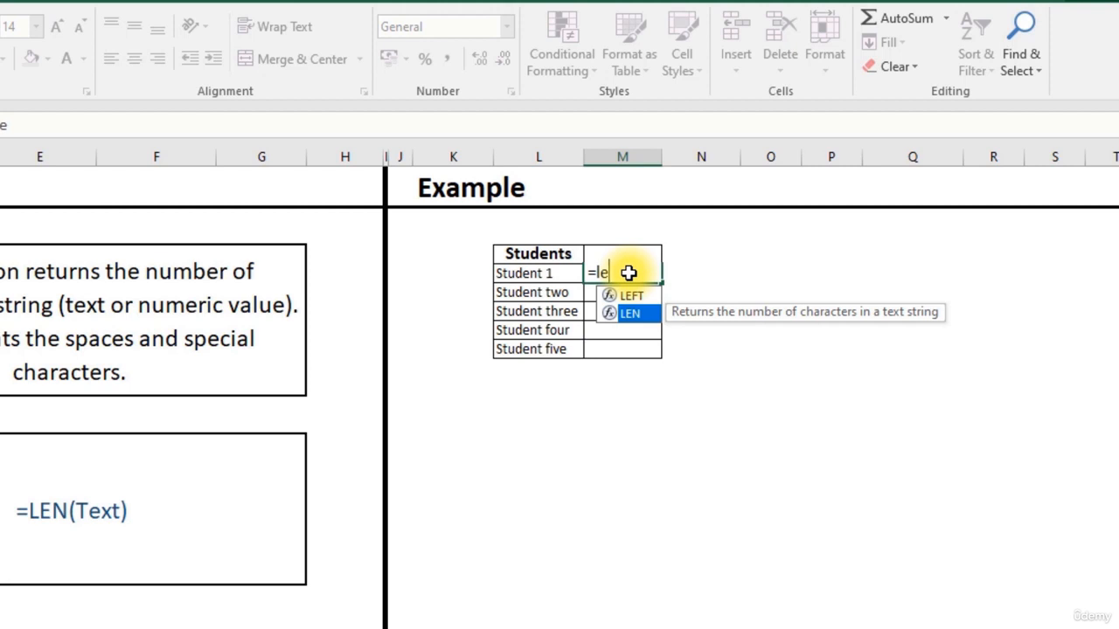
pyautogui.press('Tab')
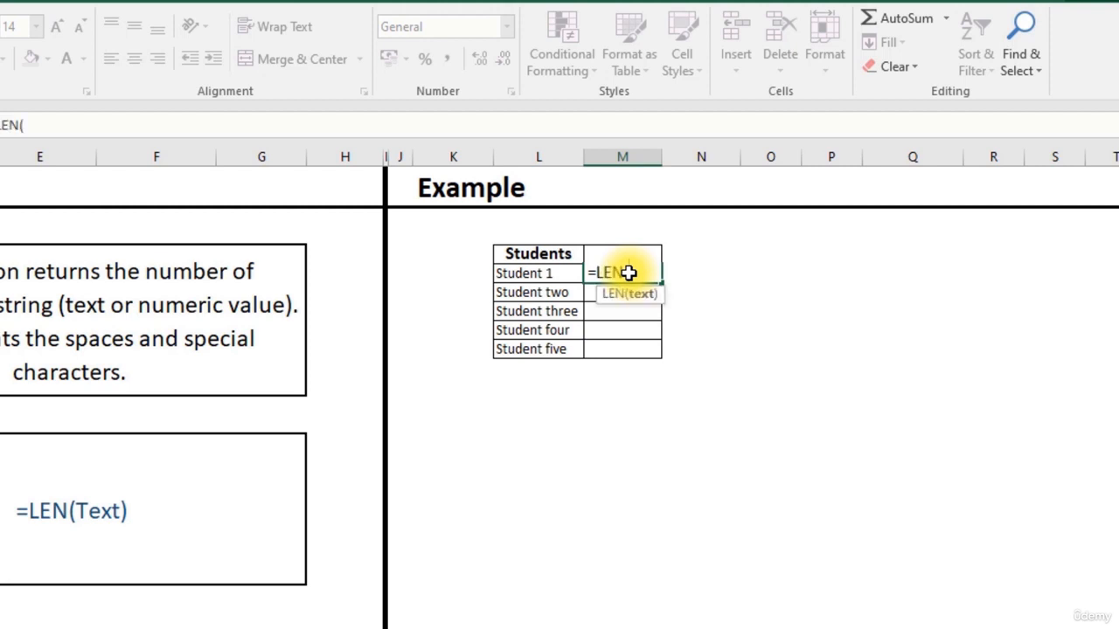
pyautogui.click(533, 273)
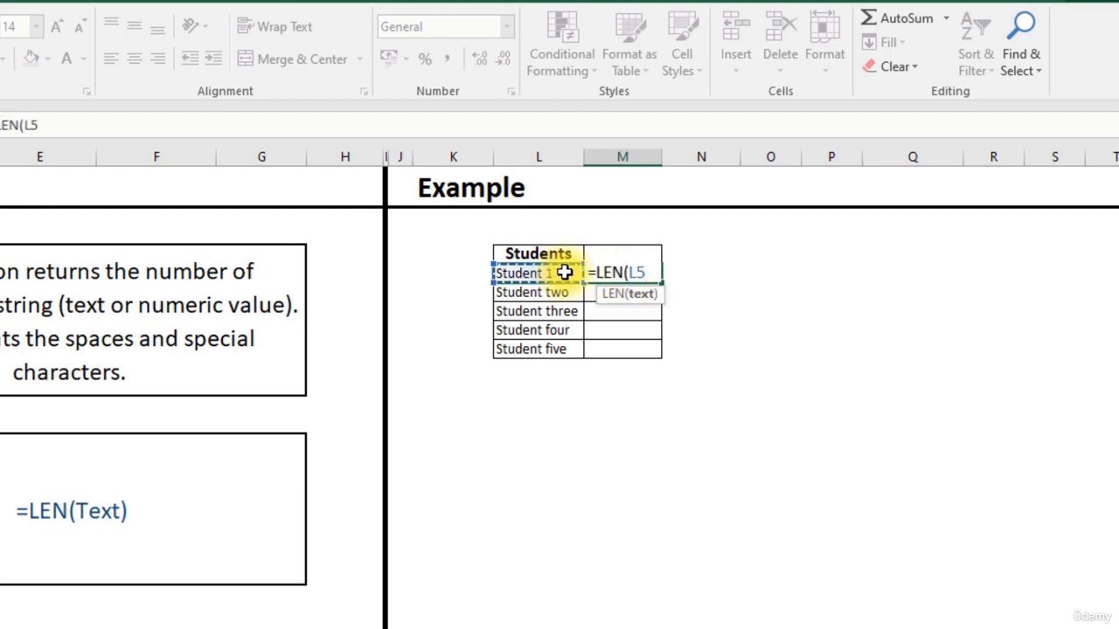
pyautogui.write(')')
pyautogui.press('Return')
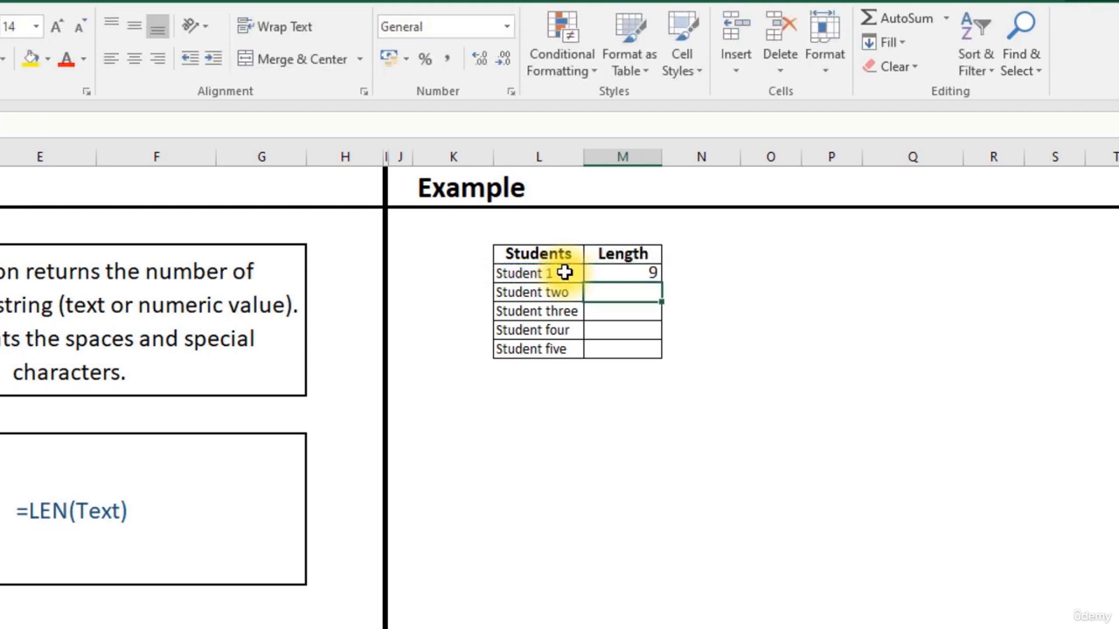
pyautogui.click(646, 274)
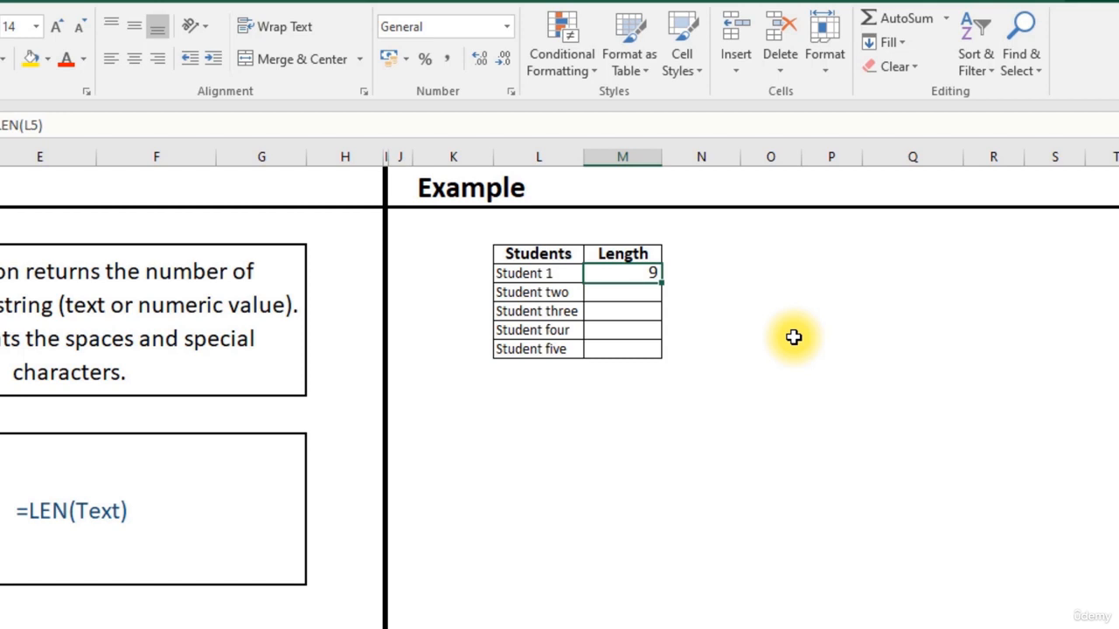
pyautogui.doubleClick(662, 281)
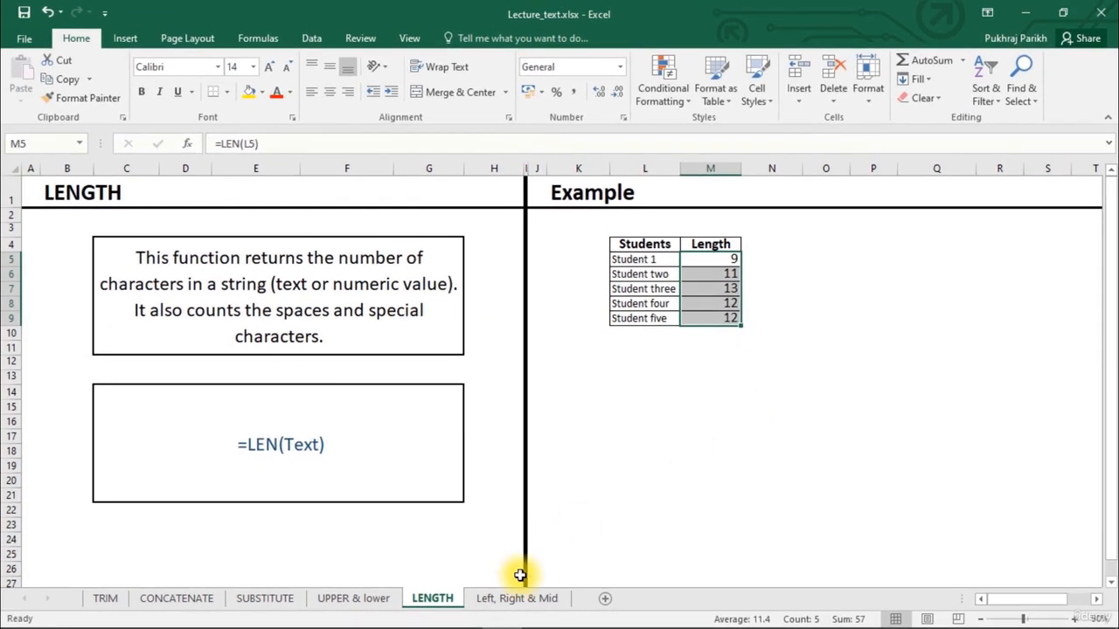
# On the Left, Right & Mid sheet, enter =LEFT(L6,4) in the Year of Man column for the first QR code.
pyautogui.click(515, 599)
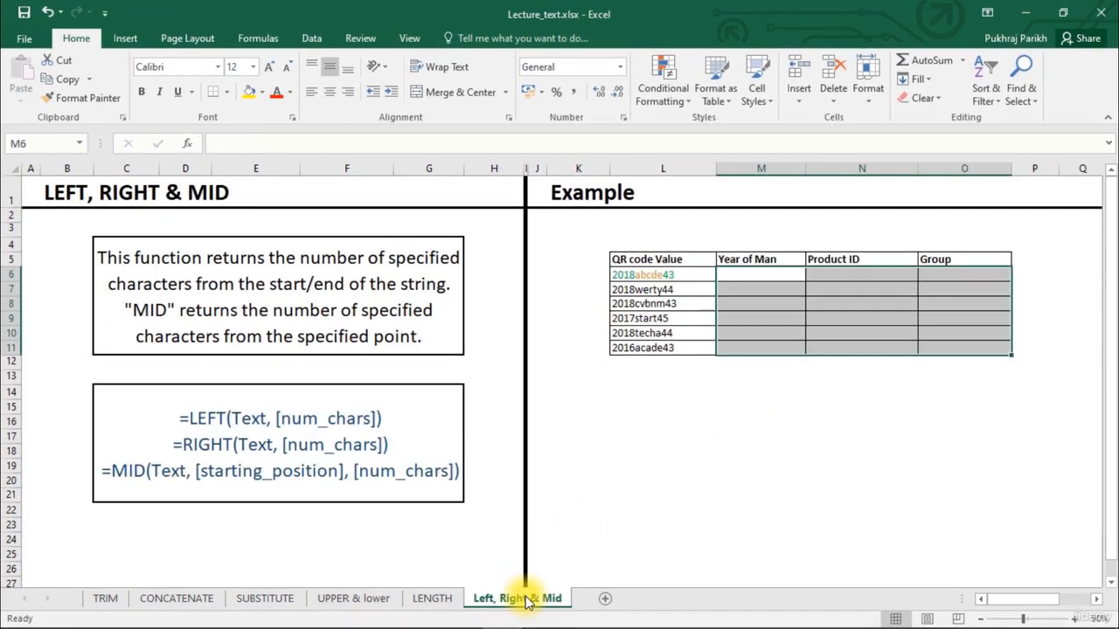
pyautogui.click(752, 273)
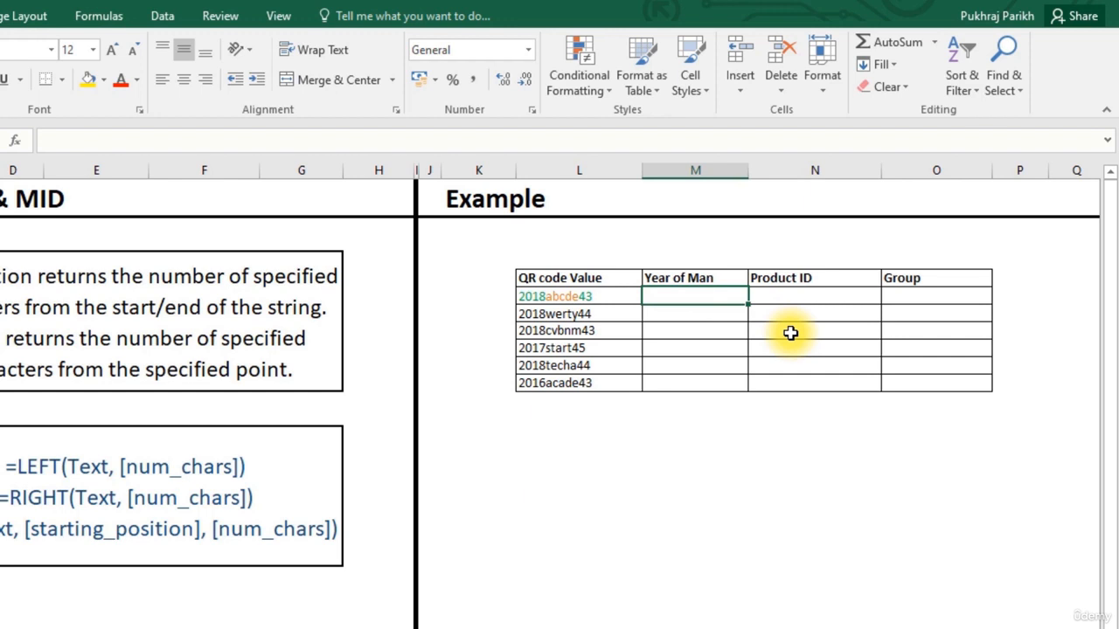
pyautogui.write('=l')
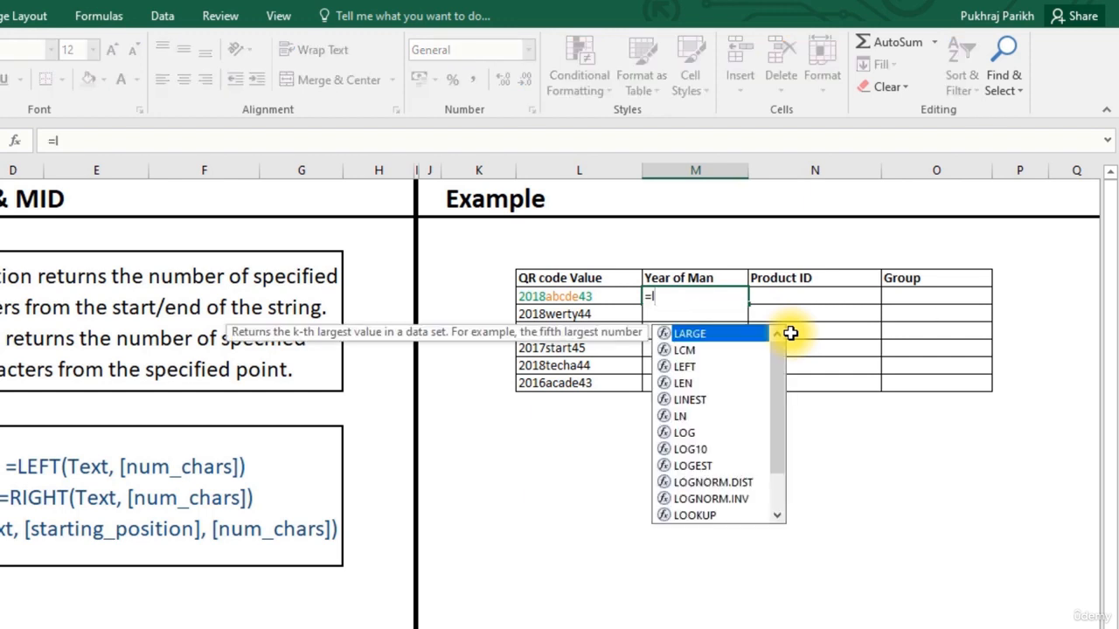
pyautogui.write('eft')
pyautogui.press('Tab')
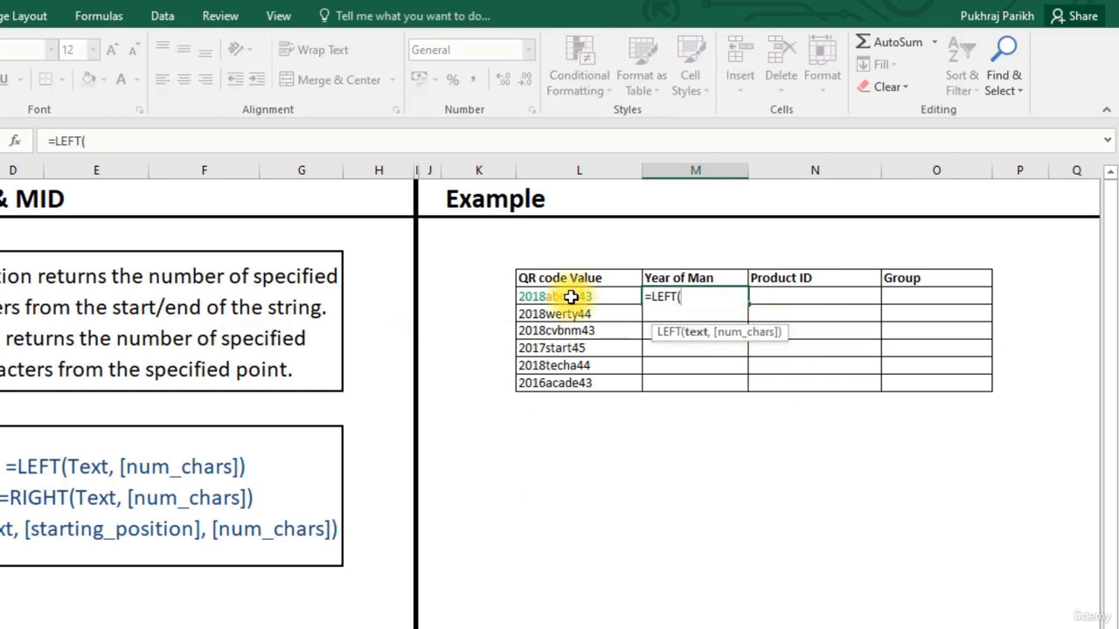
pyautogui.click(570, 297)
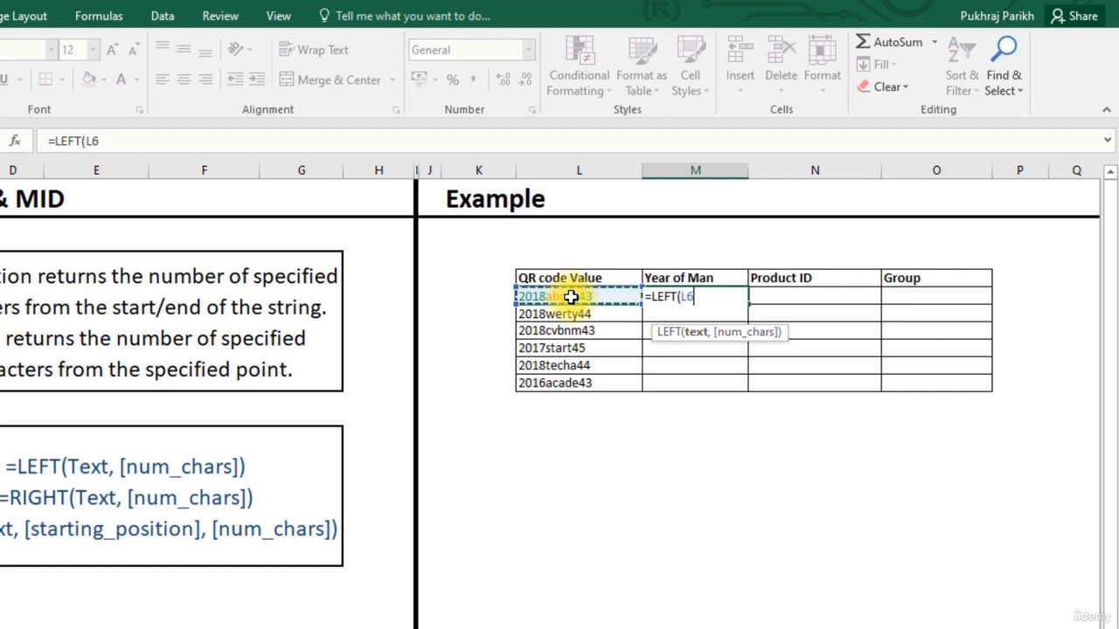
pyautogui.write(',')
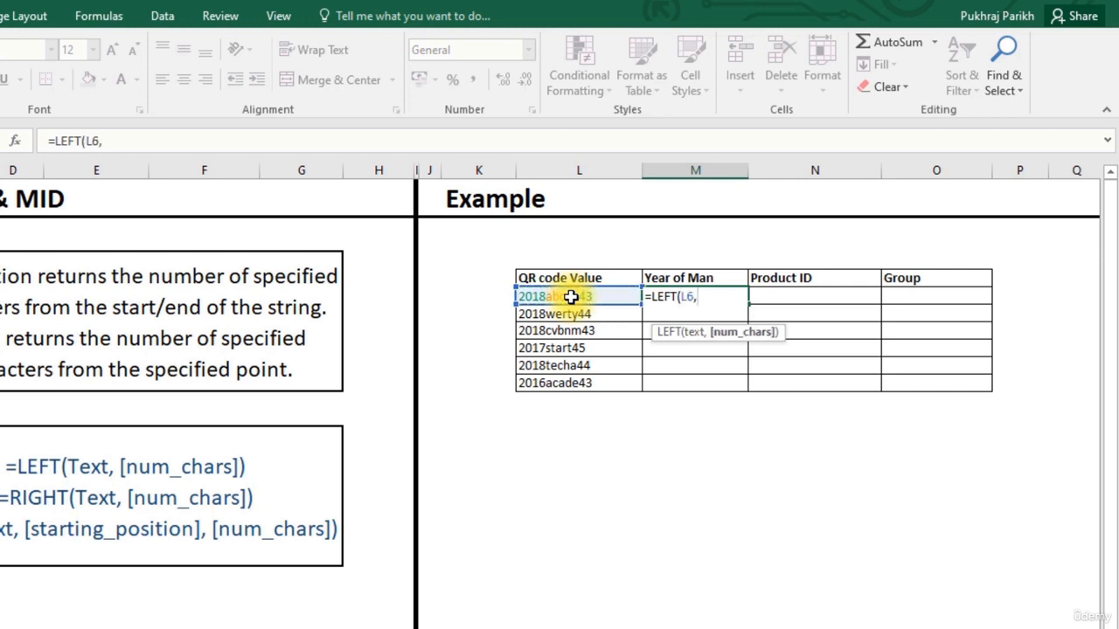
pyautogui.write('4')
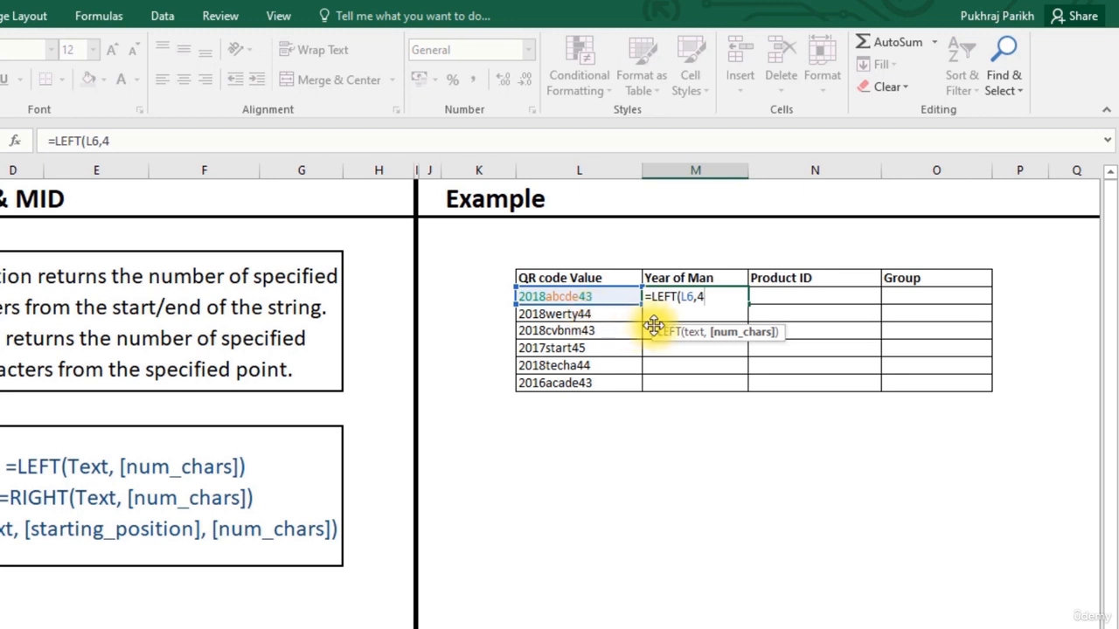
pyautogui.write(')')
pyautogui.press('Return')
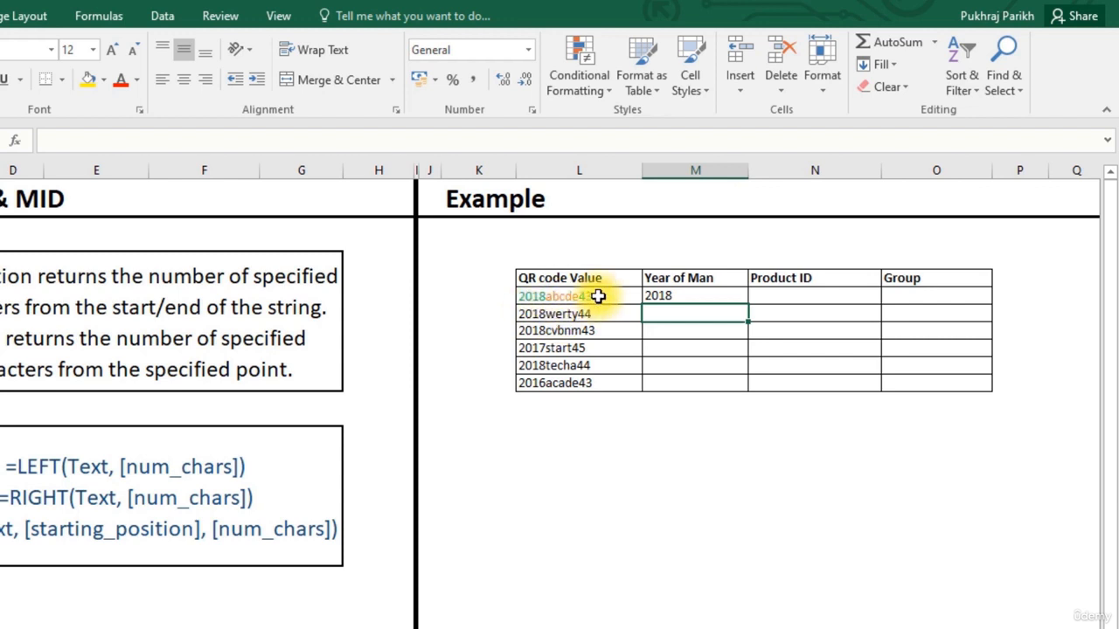
pyautogui.click(669, 295)
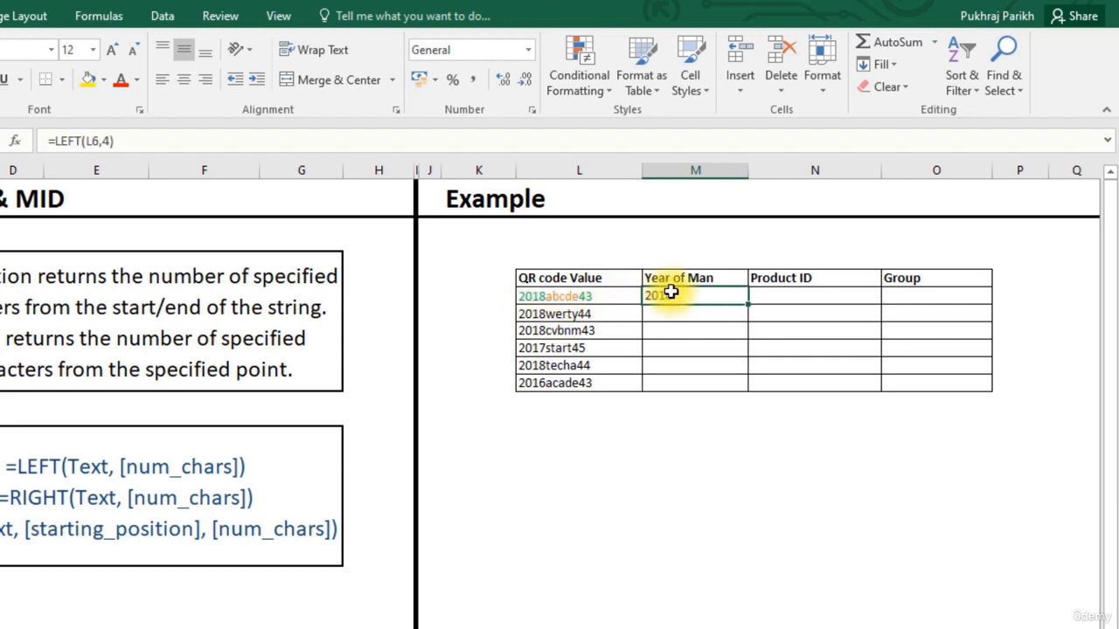
# Enter =RIGHT(L6,2) in the Group column for the first QR code.
pyautogui.click(771, 298)
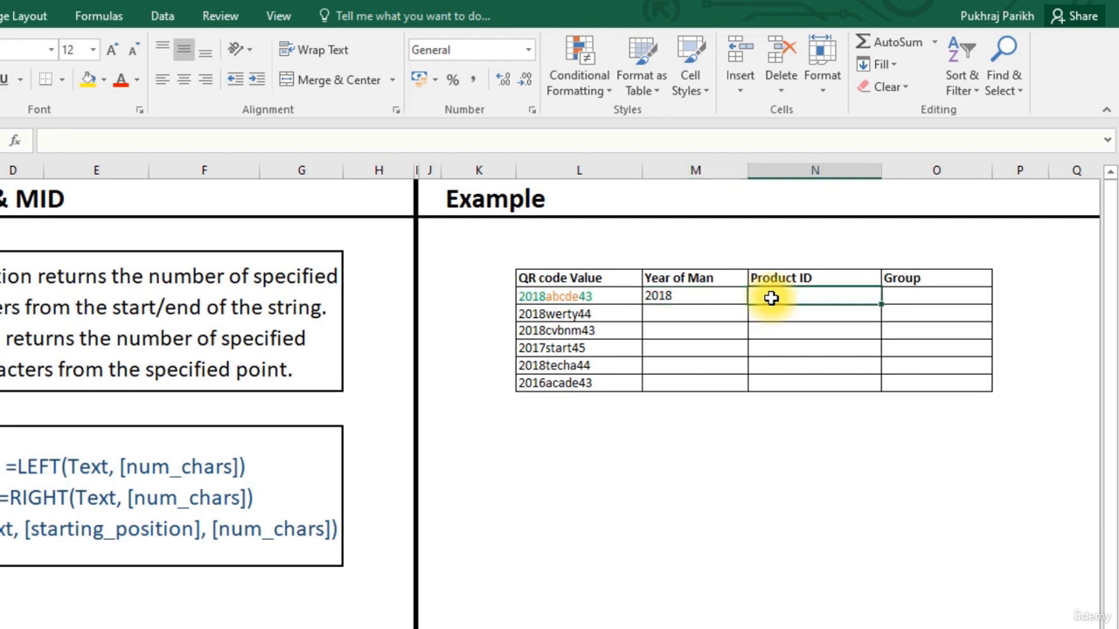
pyautogui.click(896, 294)
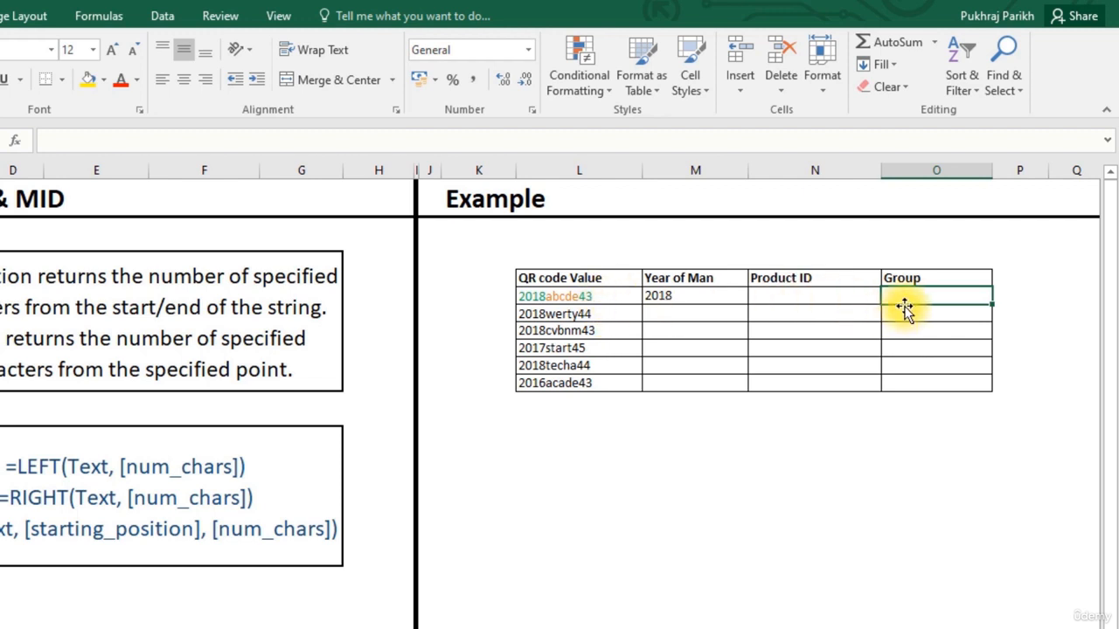
pyautogui.write('=right(')
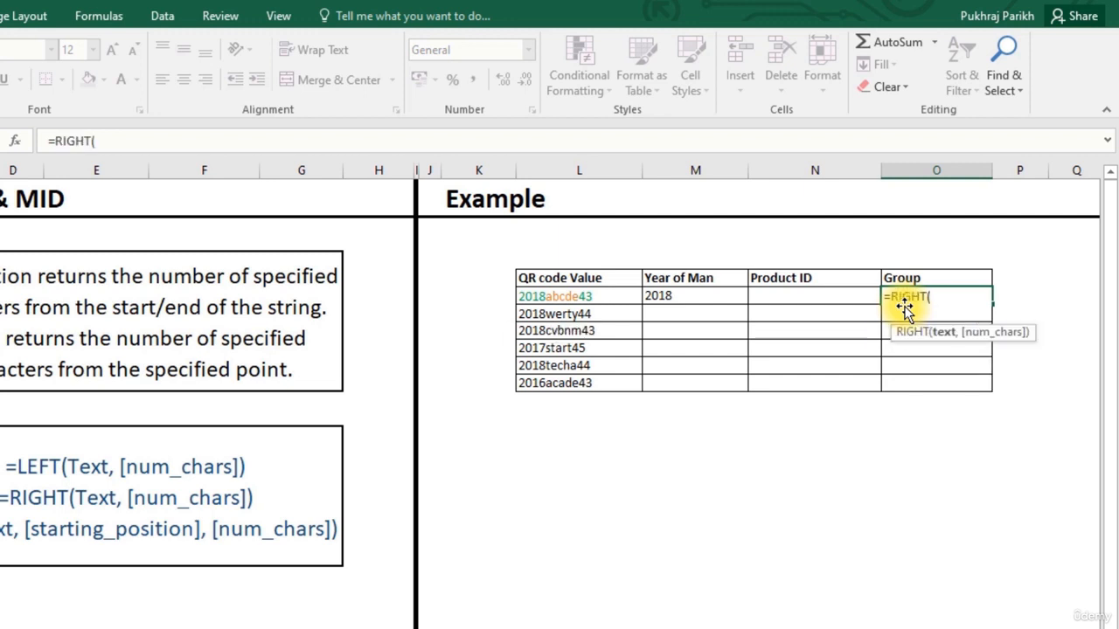
pyautogui.click(579, 298)
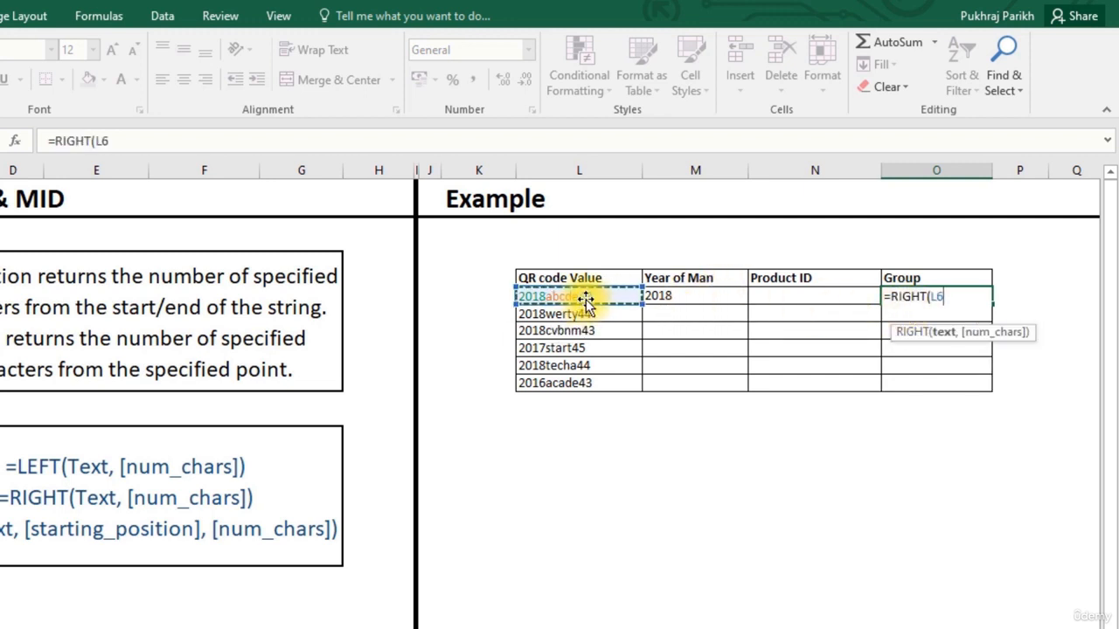
pyautogui.write(',2')
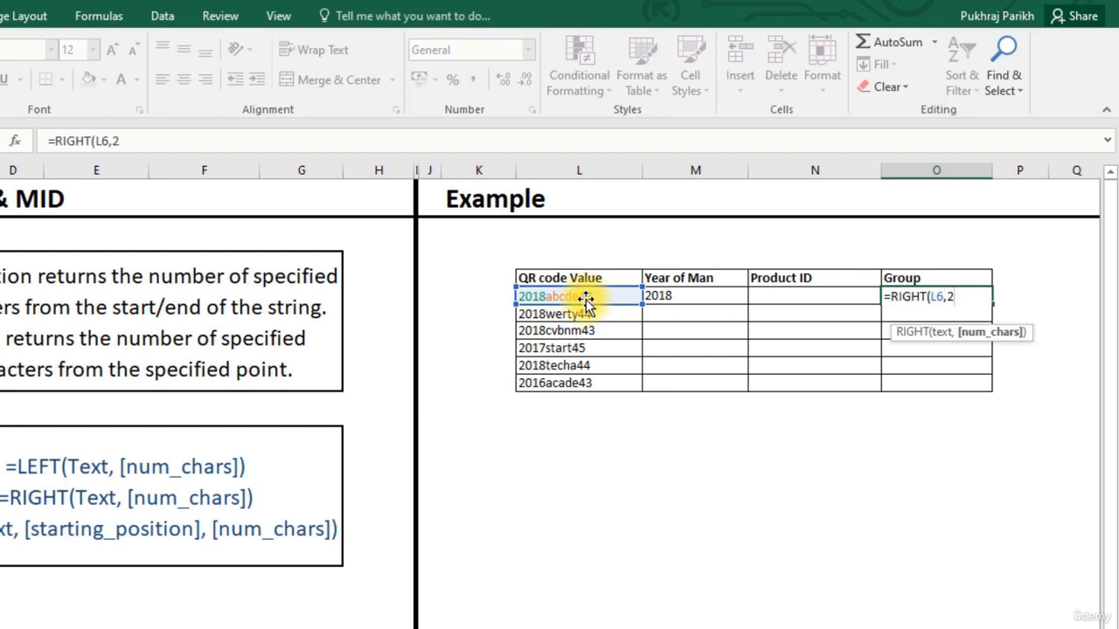
pyautogui.press('Return')
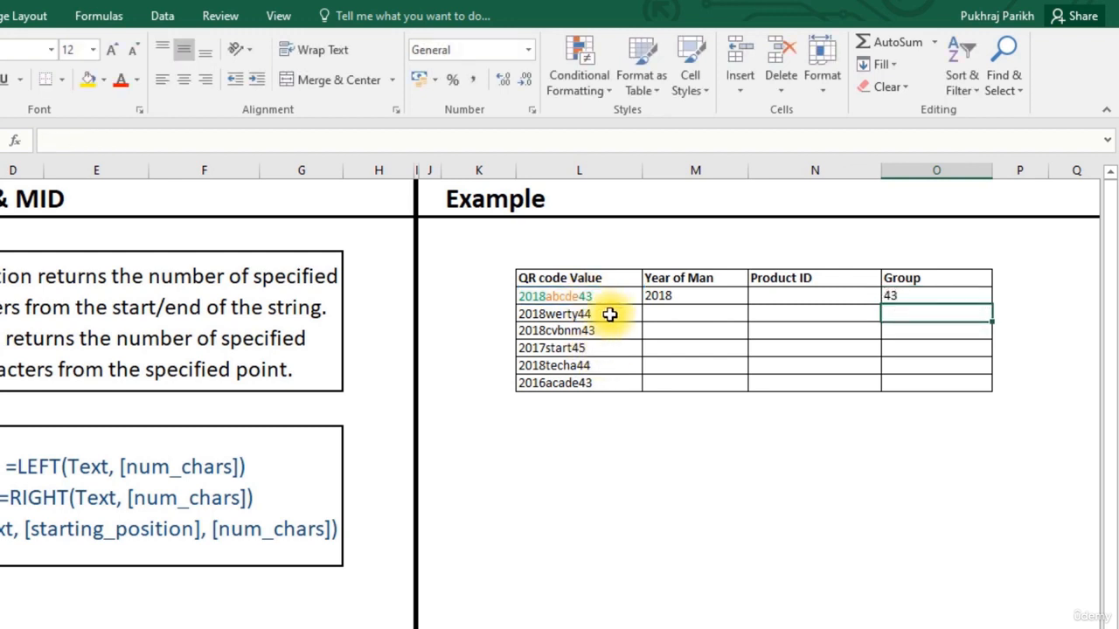
pyautogui.click(603, 297)
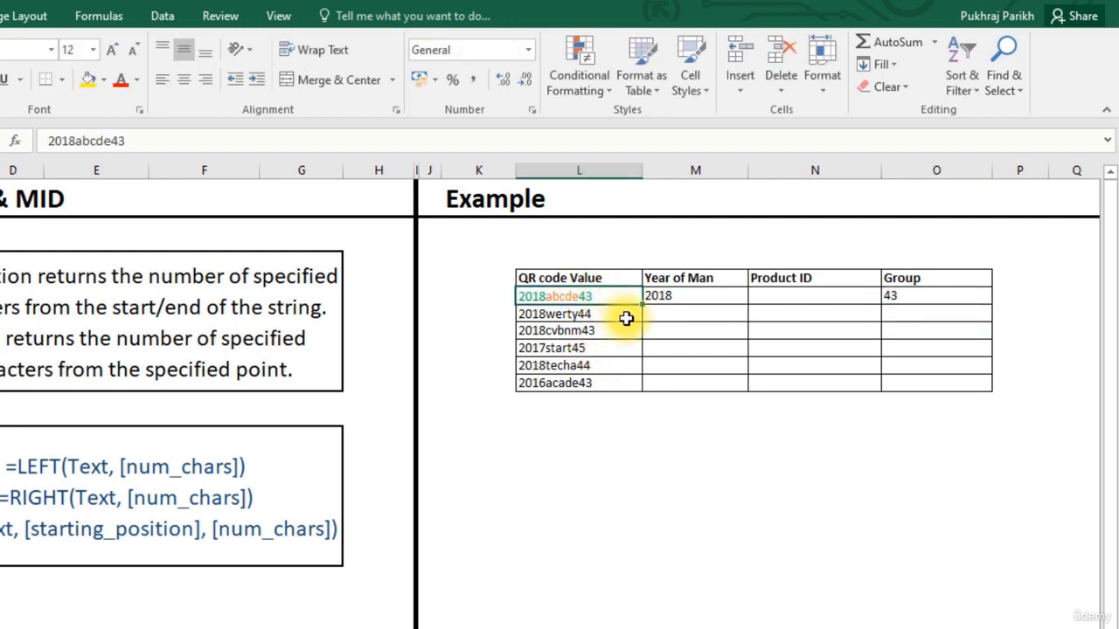
pyautogui.click(912, 295)
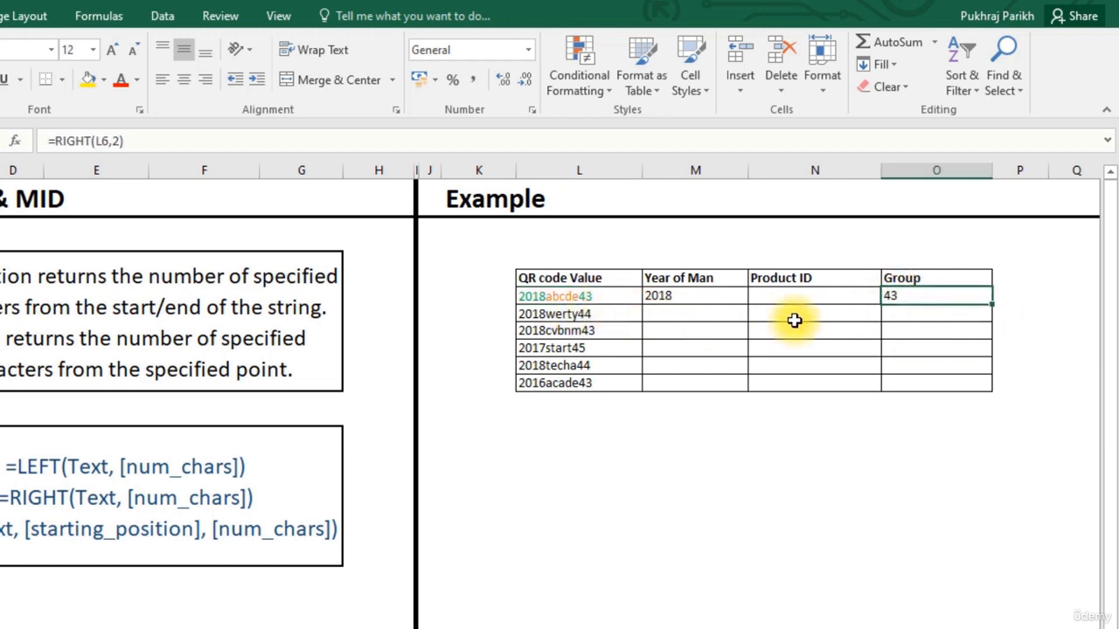
# Enter =MID(L6,5,5) in the Product ID column for the first QR code.
pyautogui.click(772, 301)
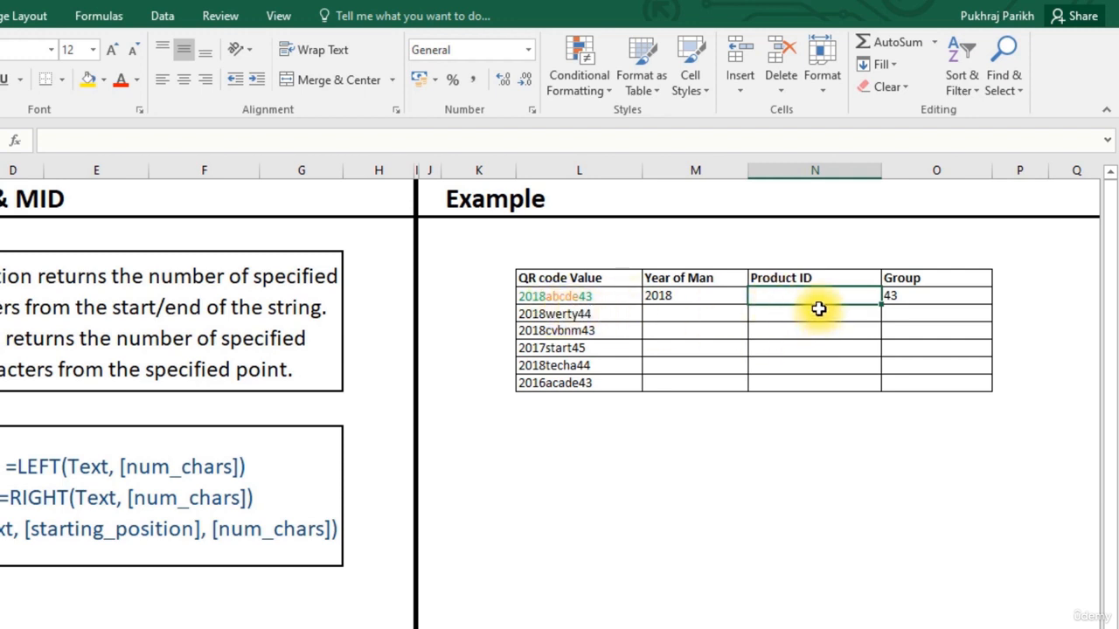
pyautogui.write('=mid')
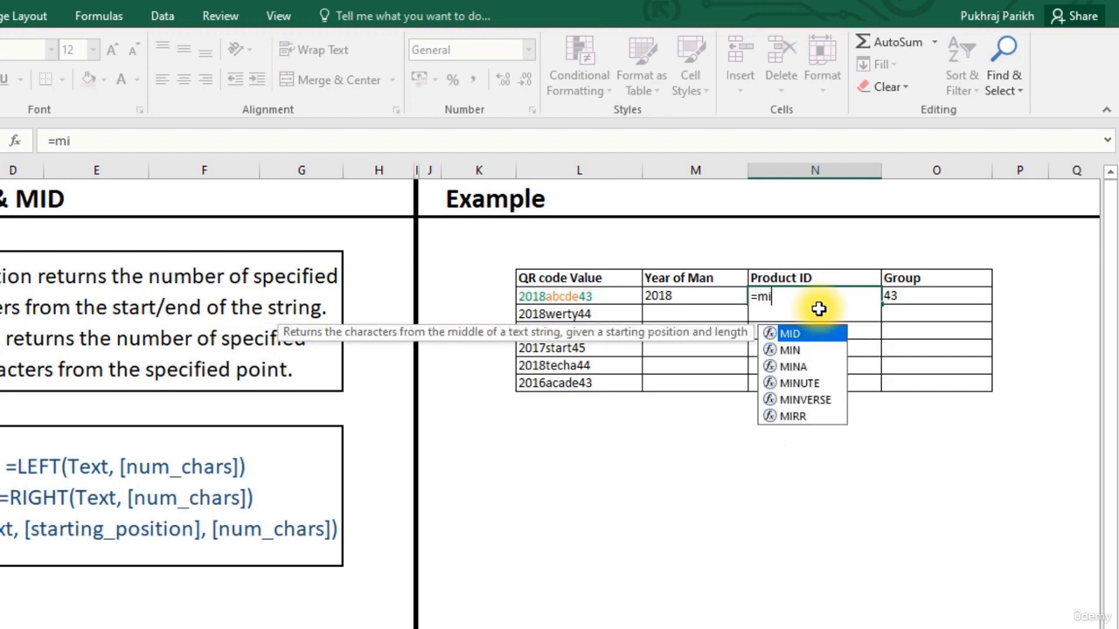
pyautogui.doubleClick(789, 334)
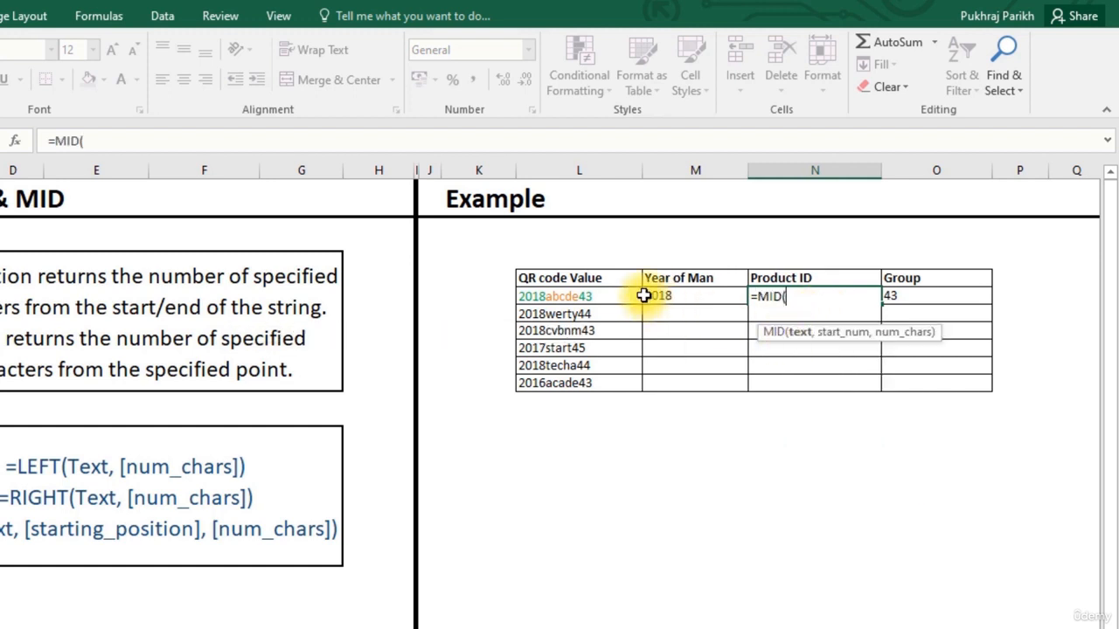
pyautogui.click(574, 298)
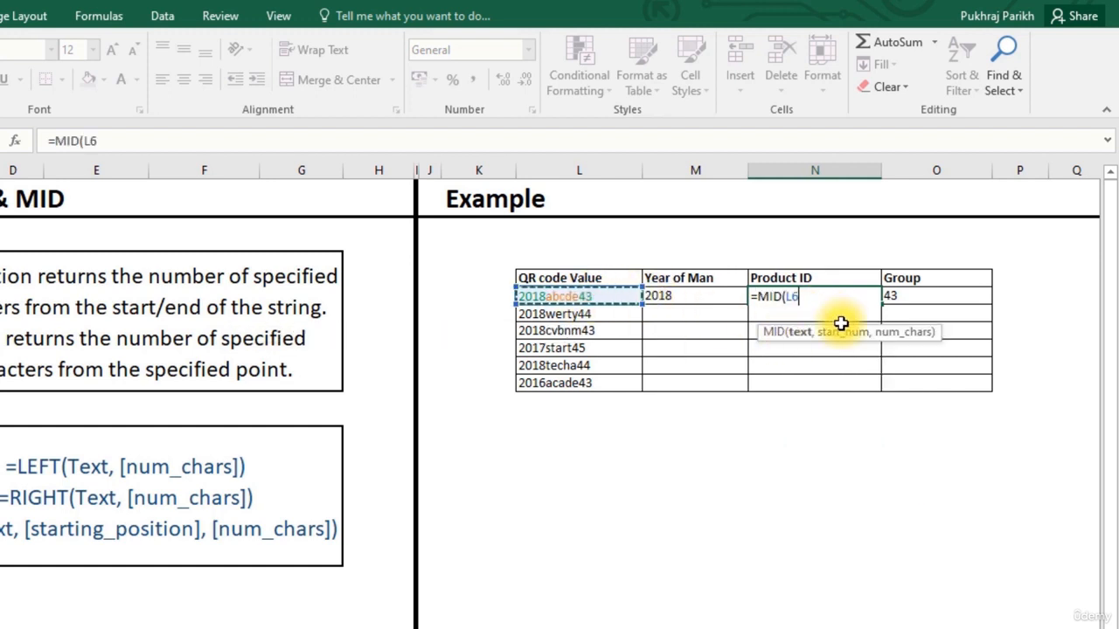
pyautogui.write(',')
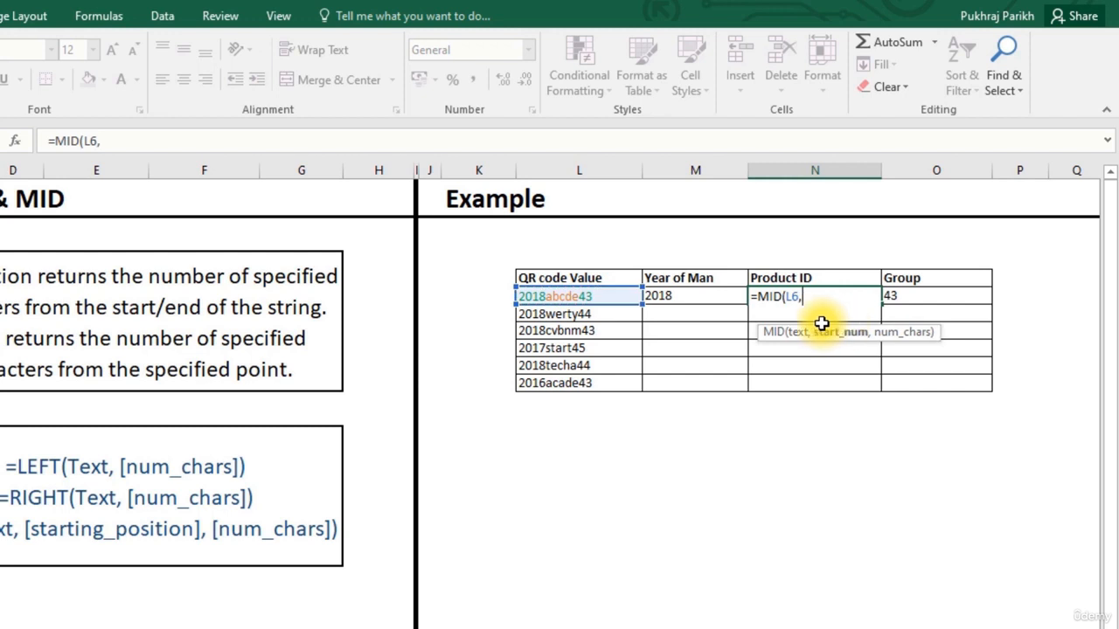
pyautogui.write('5')
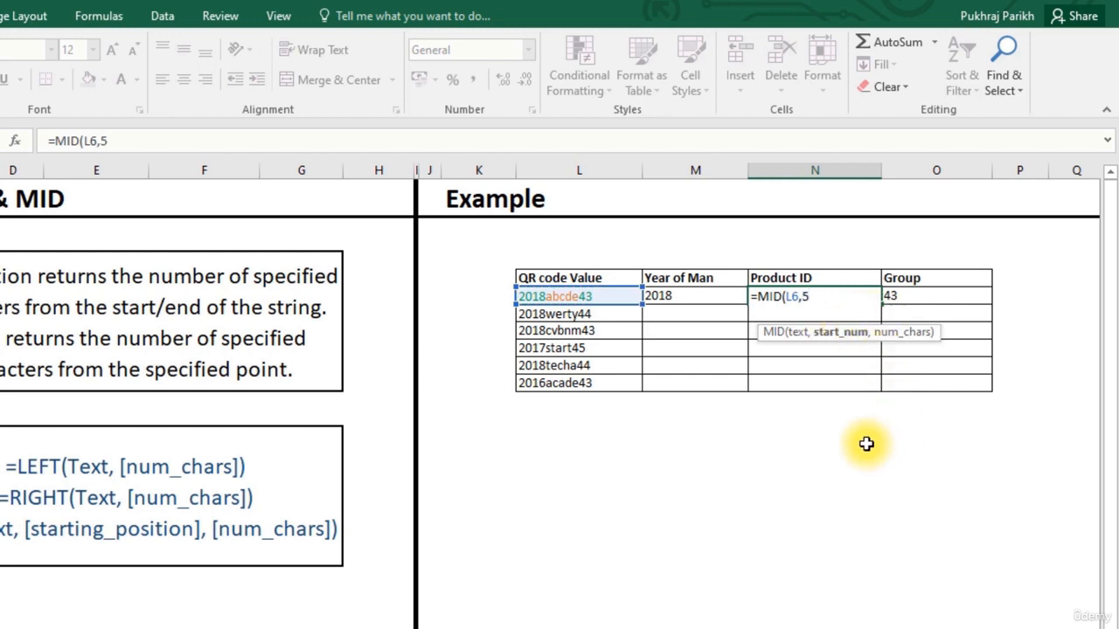
pyautogui.write(',')
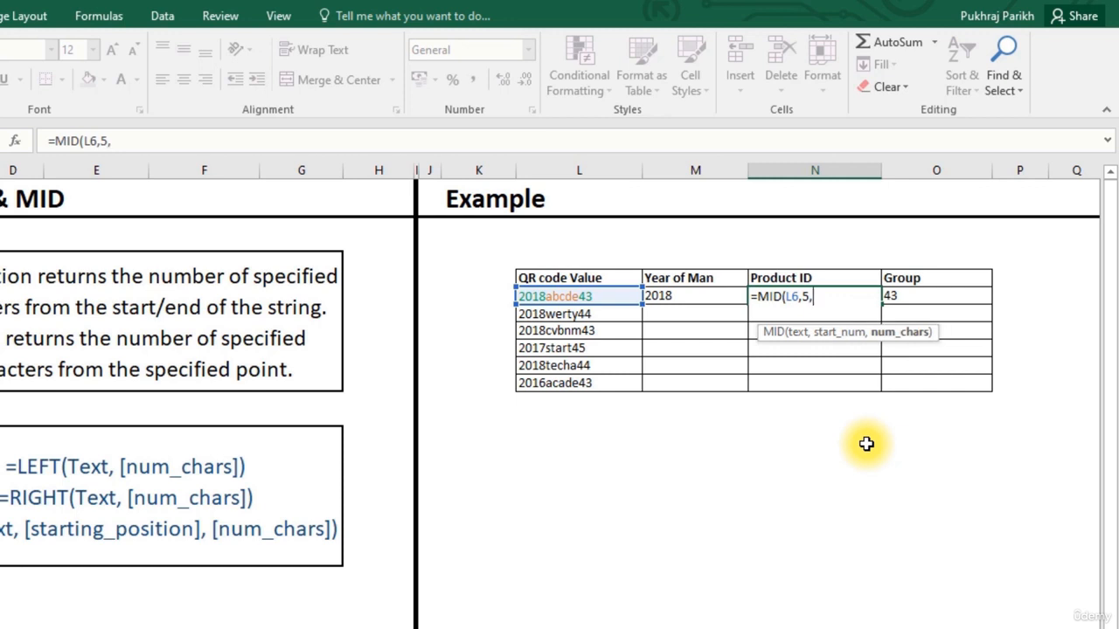
pyautogui.write('5)')
pyautogui.press('Return')
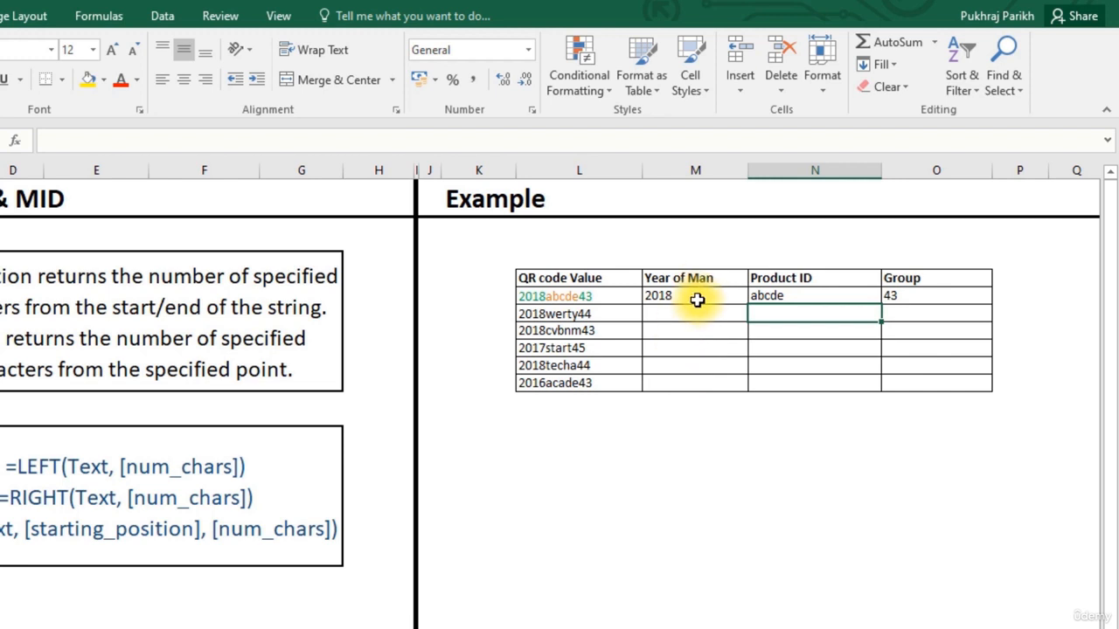
# Fill the Year of Man, Product ID and Group formulas from row 6 down to the last QR code in row 11.
pyautogui.moveTo(700, 295); pyautogui.dragTo(982, 300)
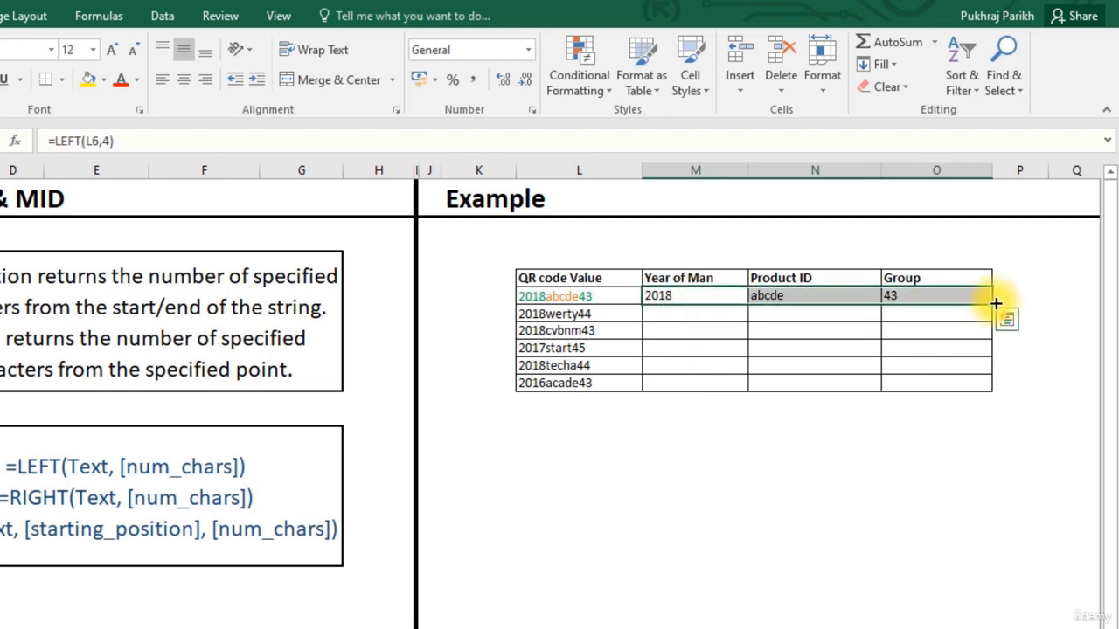
pyautogui.doubleClick(996, 303)
pyautogui.click(1061, 282)
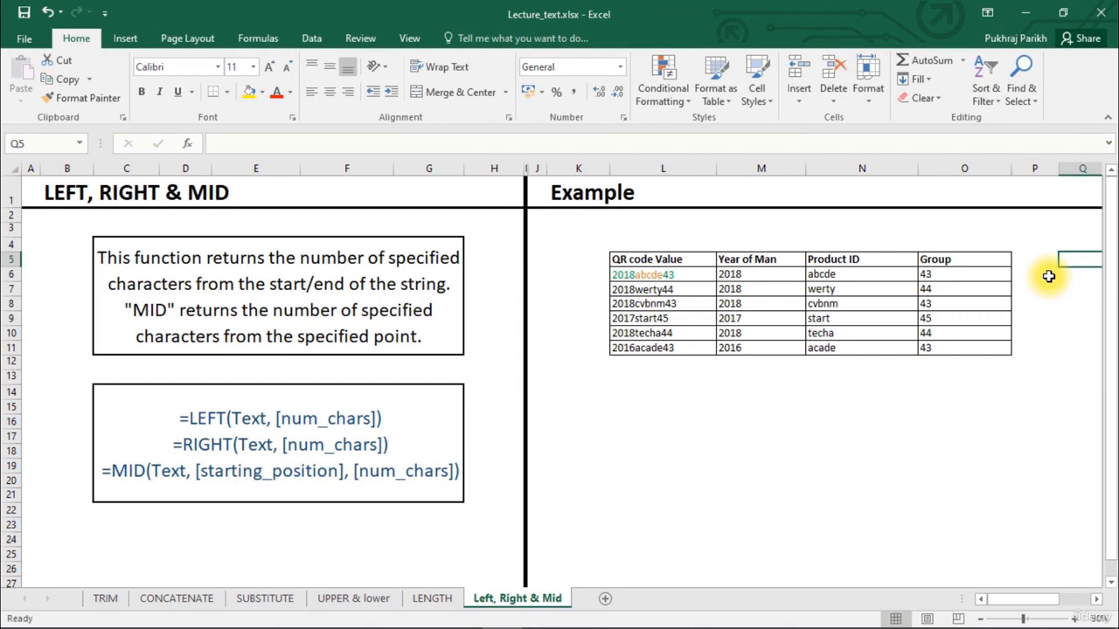
# Display the function library's list of available text functions.
pyautogui.click(257, 38)
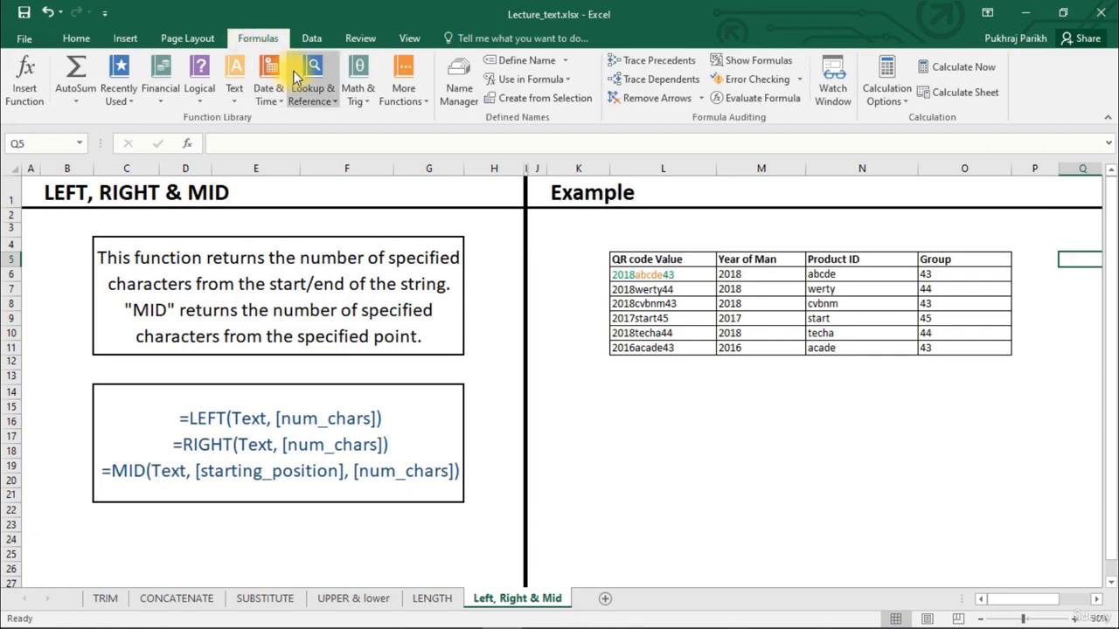
pyautogui.click(235, 91)
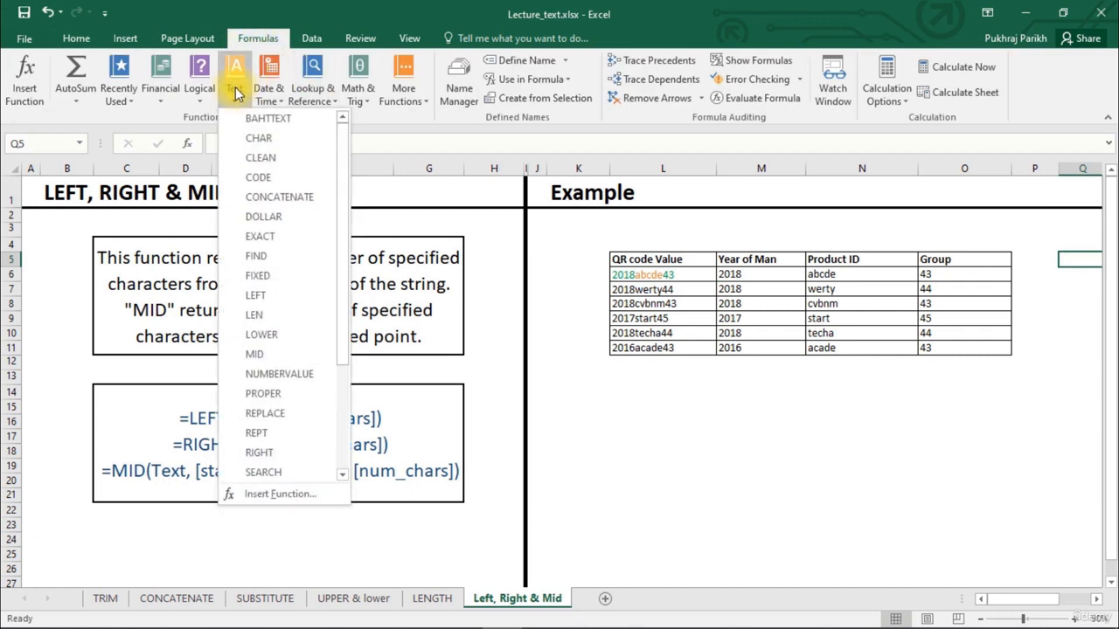